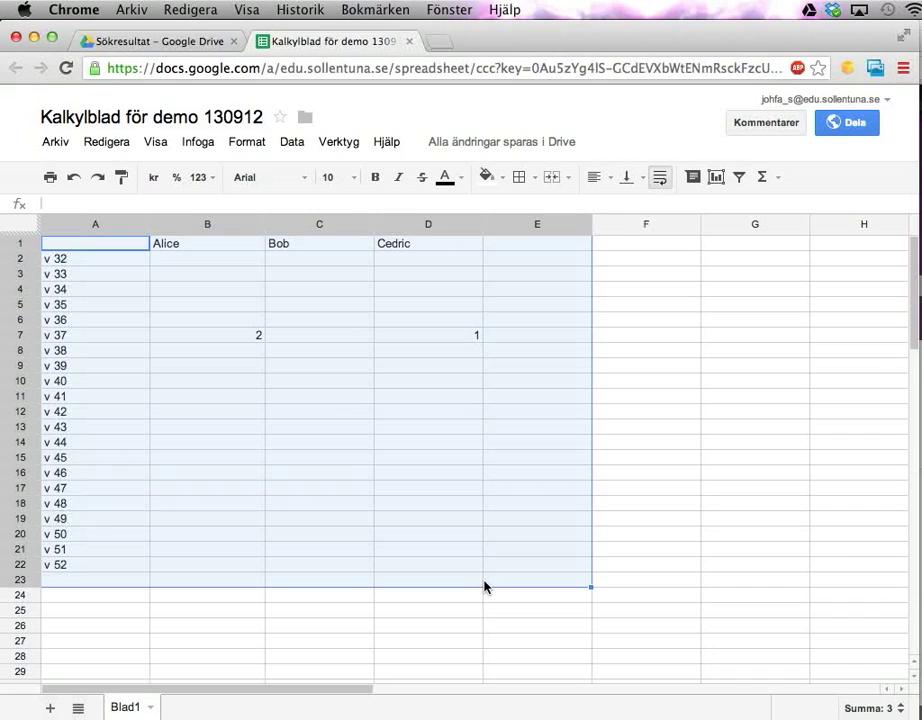
- Add a new worksheet to the spreadsheet, switch to Blad1 and return to the new sheet
{"action": "left_click", "coordinate": [321, 549]}
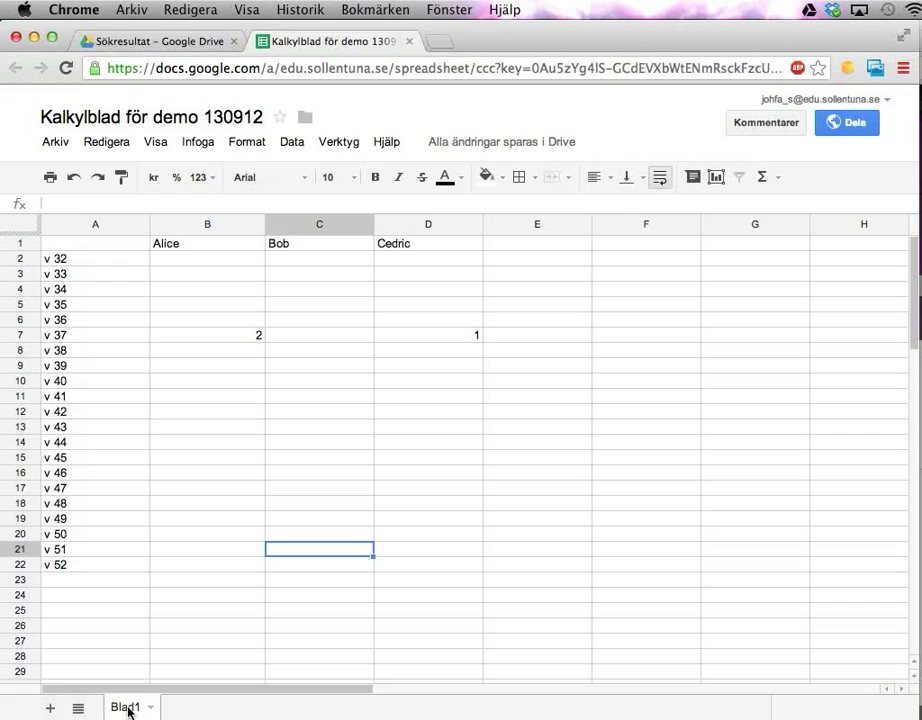
{"action": "left_click", "coordinate": [48, 708]}
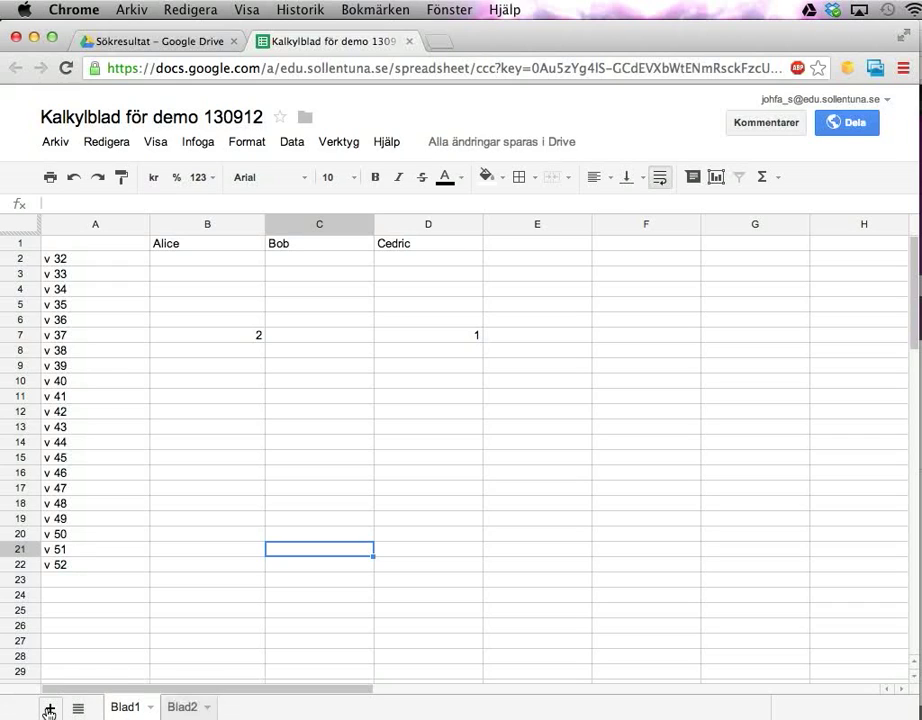
{"action": "left_click", "coordinate": [127, 709]}
{"action": "left_click", "coordinate": [185, 708]}
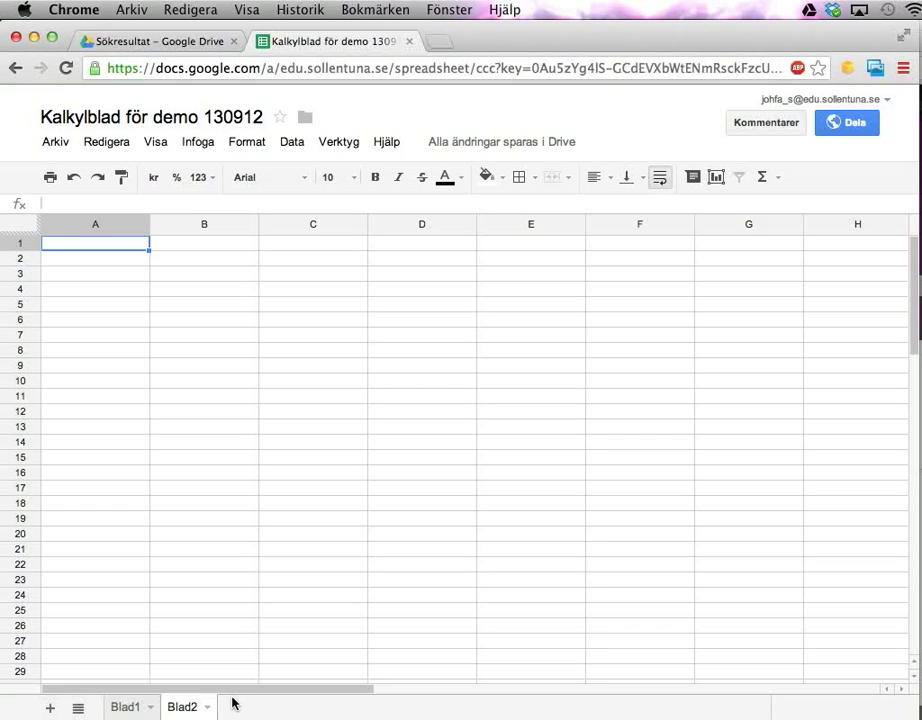
- Enter the five students' first names down column A of the new sheet, in cells A4 to A8
{"action": "key", "text": "Down"}
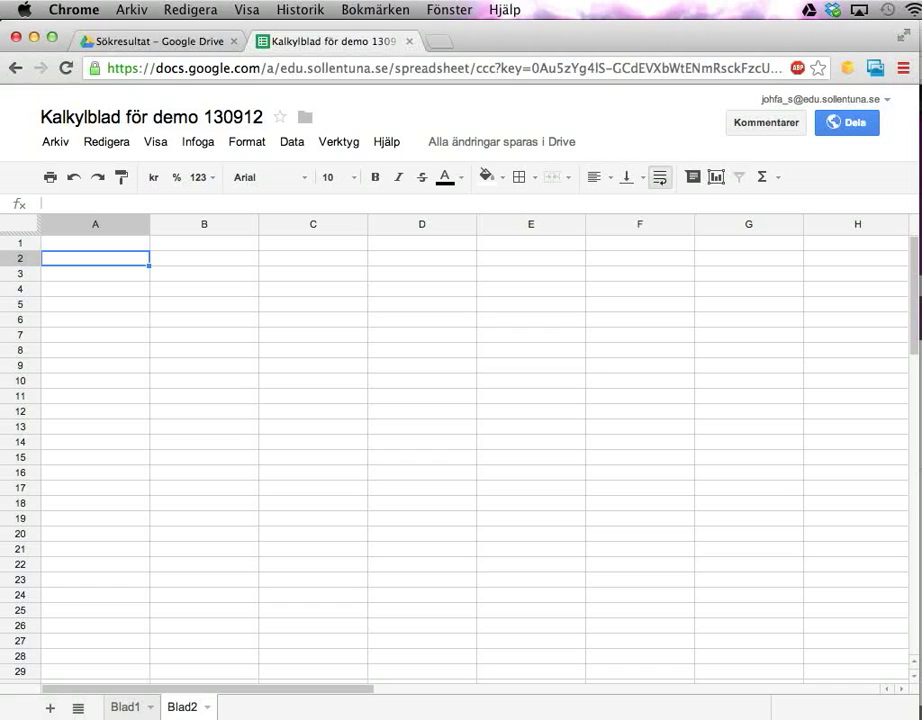
{"action": "key", "text": "Down"}
{"action": "key", "text": "Down"}
{"action": "type", "text": "A"}
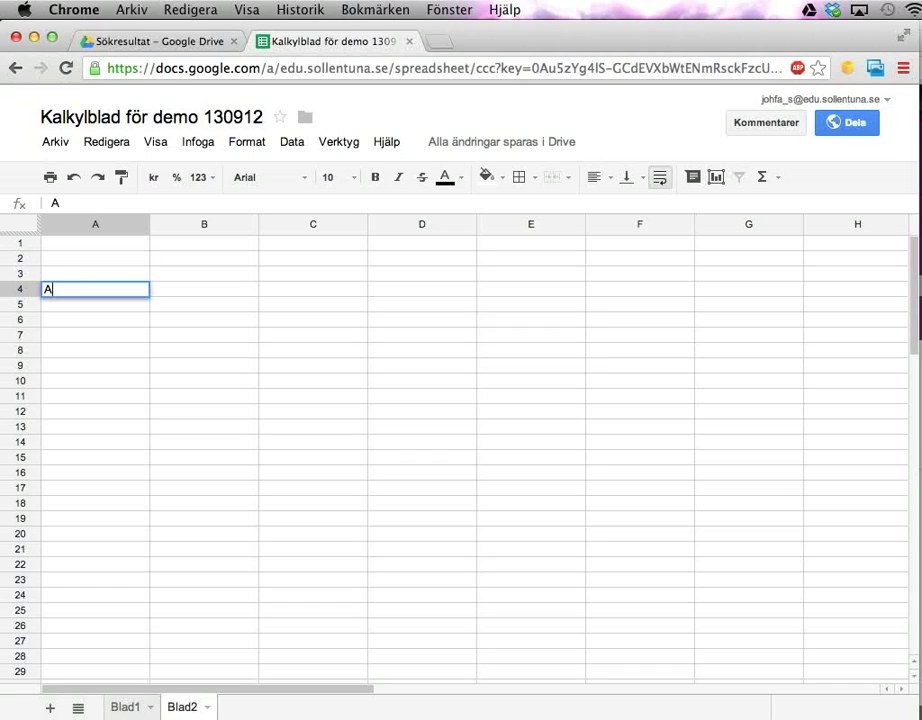
{"action": "type", "text": "lice"}
{"action": "key", "text": "Return"}
{"action": "type", "text": "Bob"}
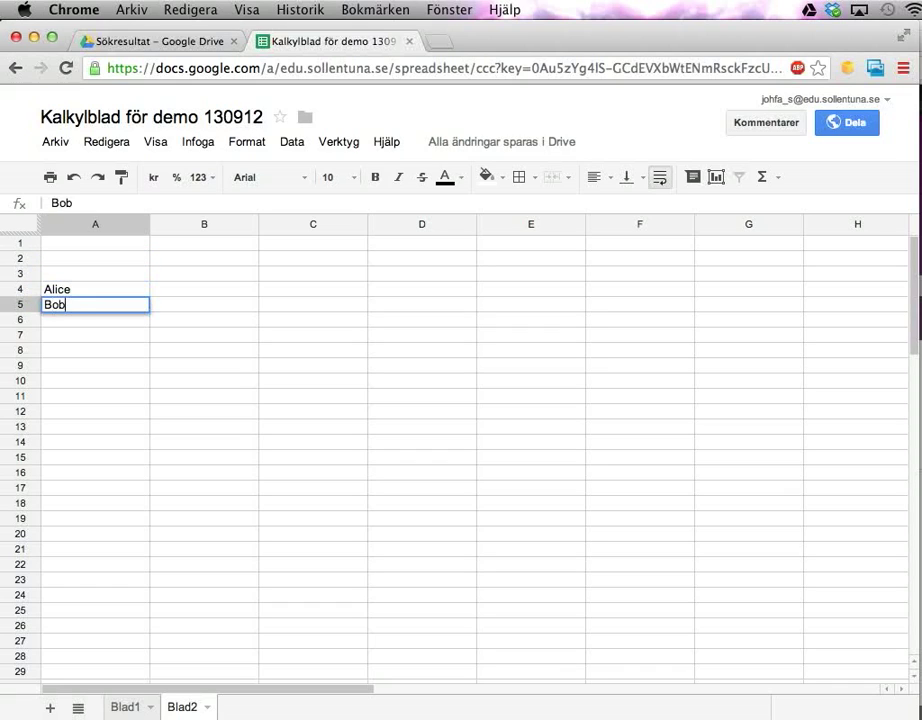
{"action": "key", "text": "Return"}
{"action": "type", "text": "Cedric"}
{"action": "key", "text": "Return"}
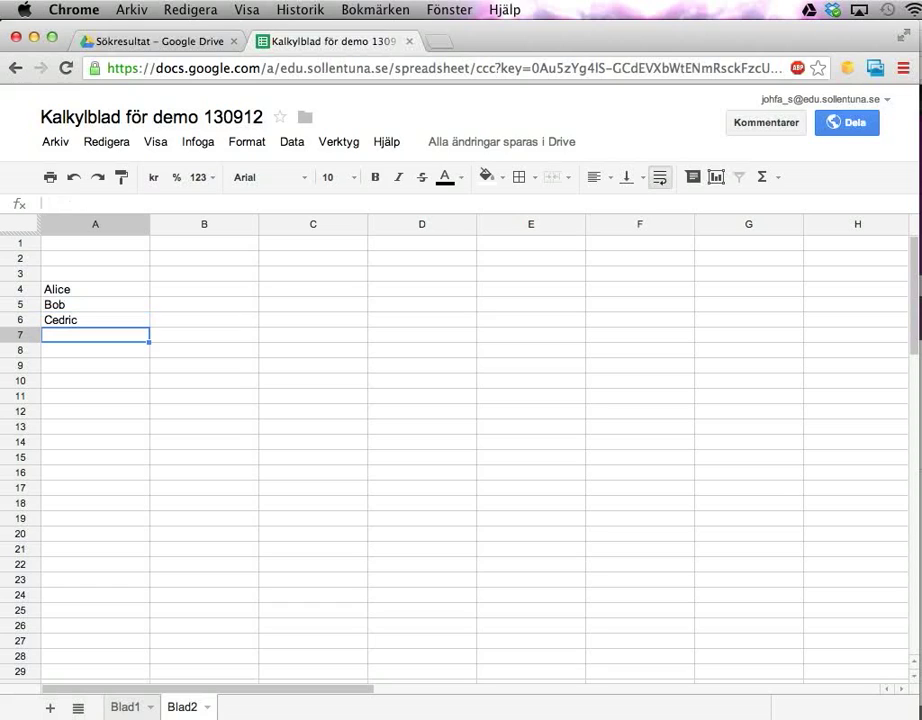
{"action": "type", "text": "Daniel"}
{"action": "key", "text": "Return"}
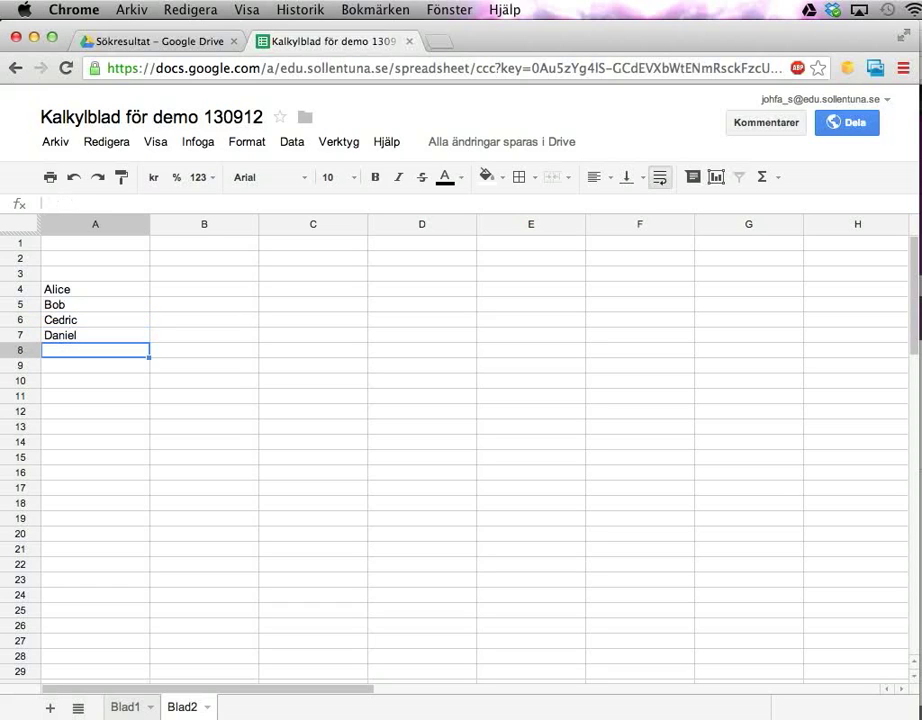
{"action": "type", "text": "Eve"}
{"action": "key", "text": "Return"}
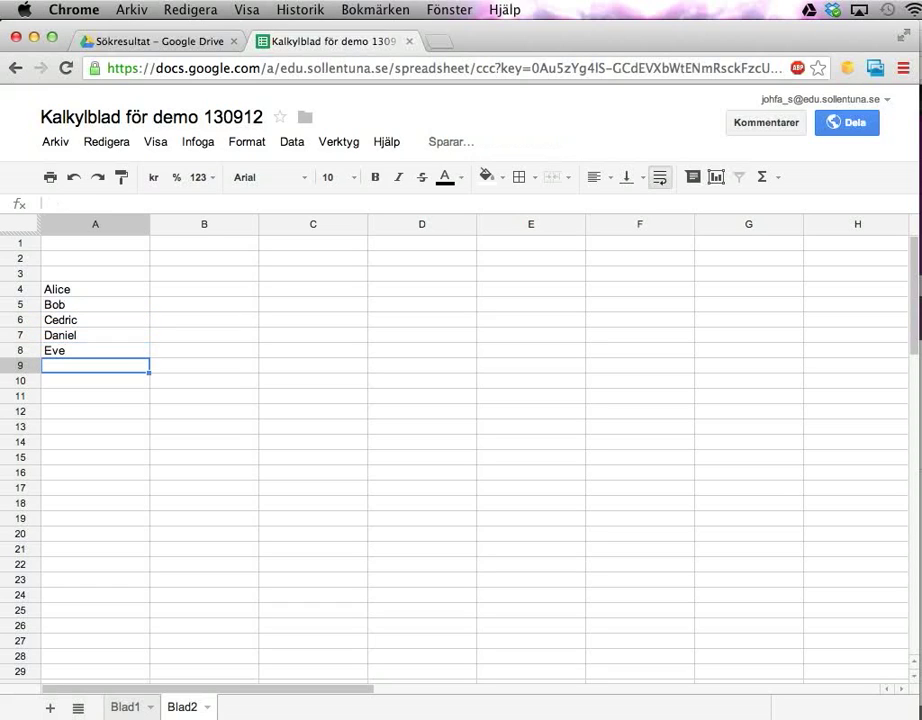
- Enter "Elev 6" in A9 and "Elev 7" in A10, and autofill the series down to row 35
{"action": "type", "text": "Elev 6"}
{"action": "key", "text": "Return"}
{"action": "type", "text": "Ele"}
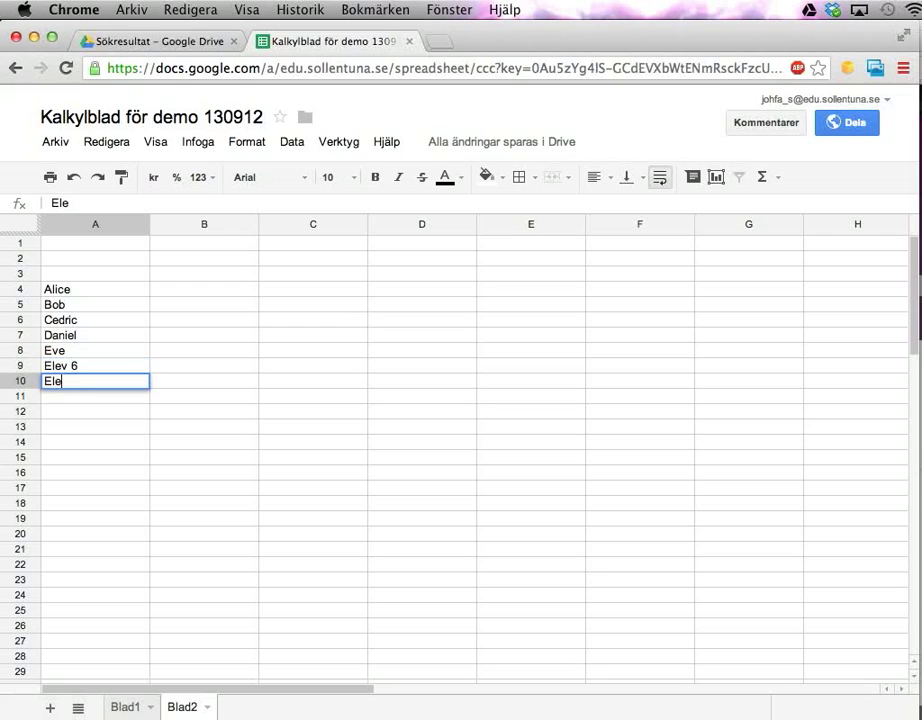
{"action": "type", "text": "v 7"}
{"action": "key", "text": "Return"}
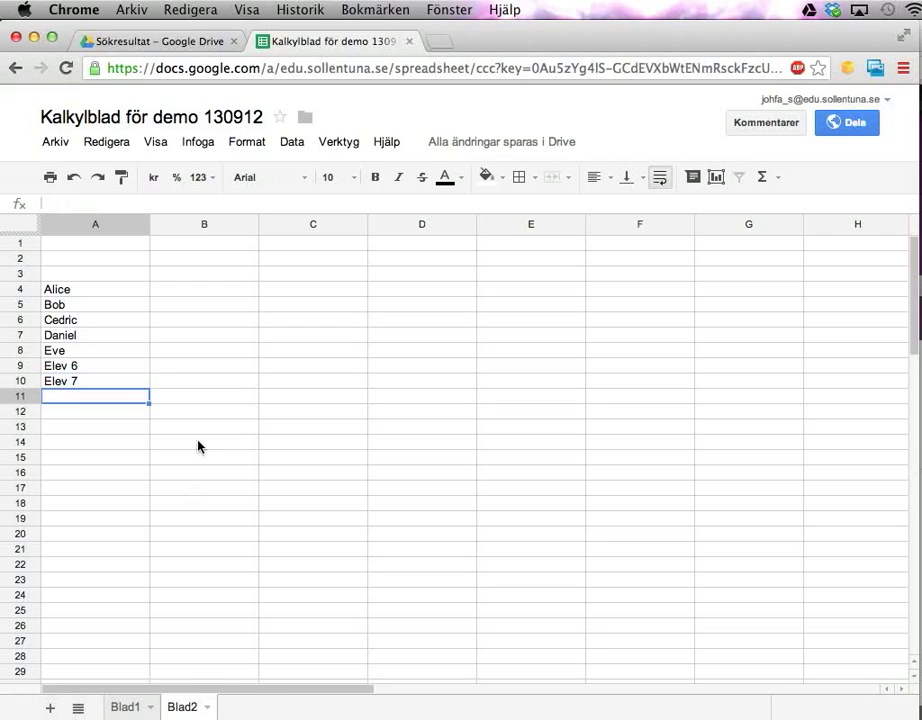
{"action": "left_click_drag", "start_coordinate": [140, 374], "coordinate": [140, 675]}
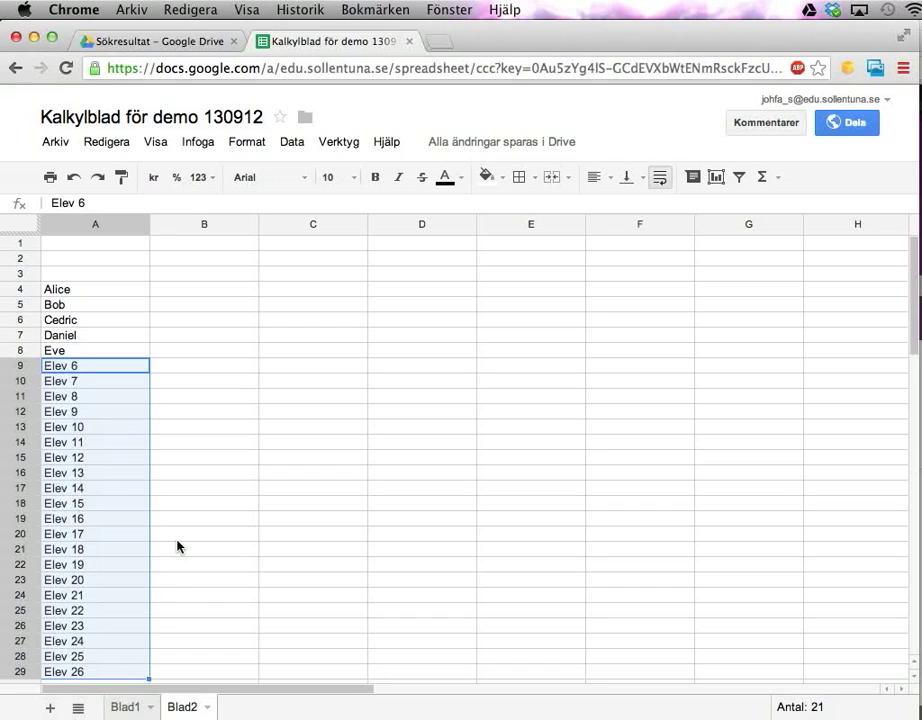
{"action": "scroll", "coordinate": [167, 514], "scroll_direction": "down", "scroll_amount": 3}
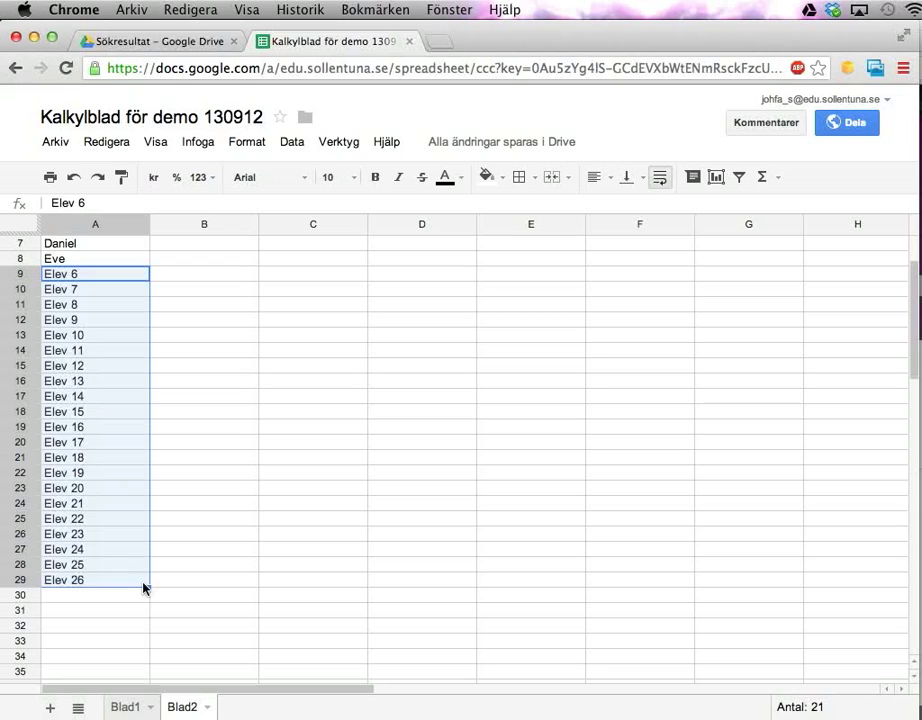
{"action": "left_click_drag", "start_coordinate": [148, 586], "coordinate": [132, 668]}
{"action": "scroll", "coordinate": [132, 668], "scroll_direction": "up", "scroll_amount": 3}
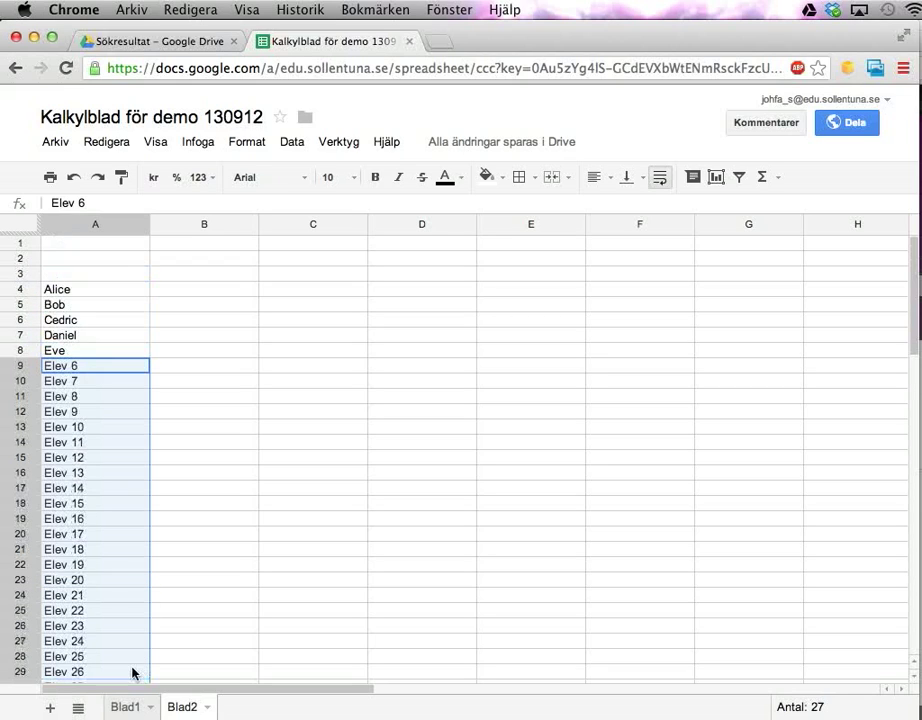
- Enter the heading "Uppgift 1" in cell B3, above and beside the student list
{"action": "left_click", "coordinate": [186, 274]}
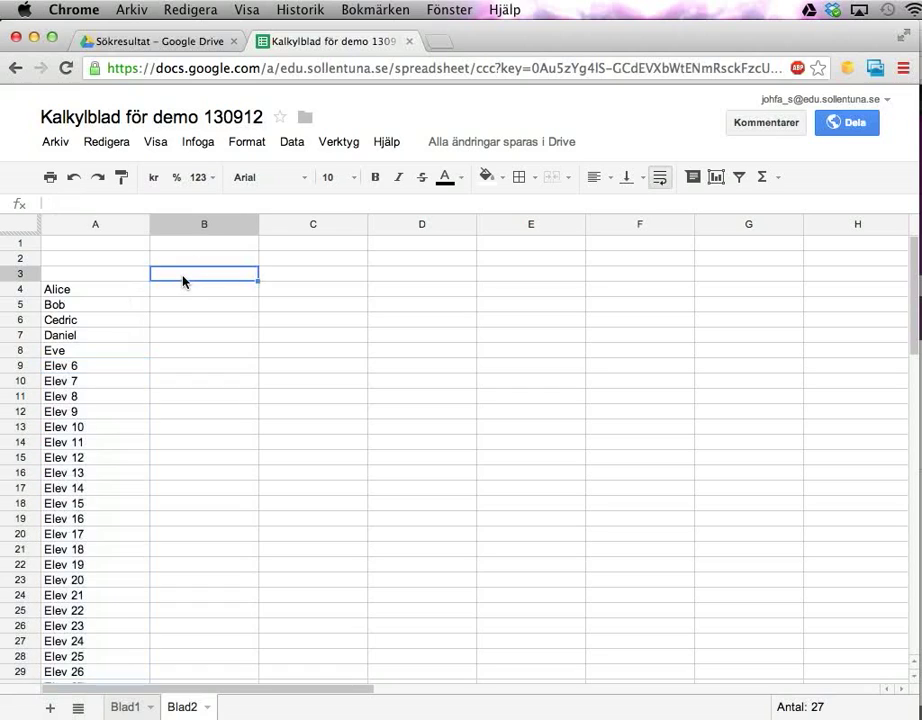
{"action": "key", "text": "Up"}
{"action": "key", "text": "Down"}
{"action": "type", "text": "Uppgift 1"}
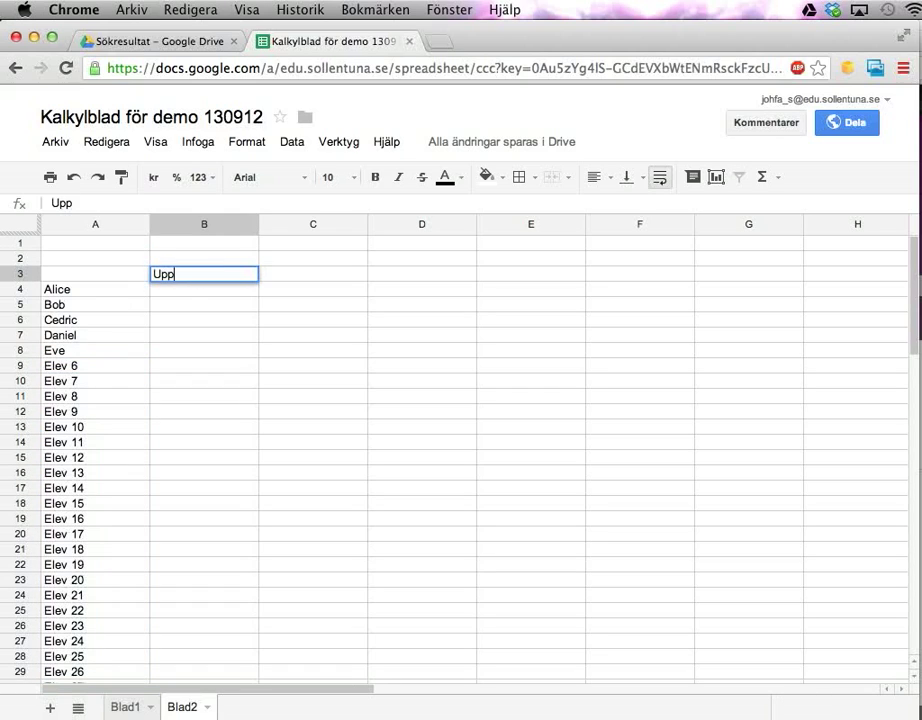
{"action": "key", "text": "Return"}
{"action": "key", "text": "Up"}
{"action": "key", "text": "Right"}
{"action": "key", "text": "Left"}
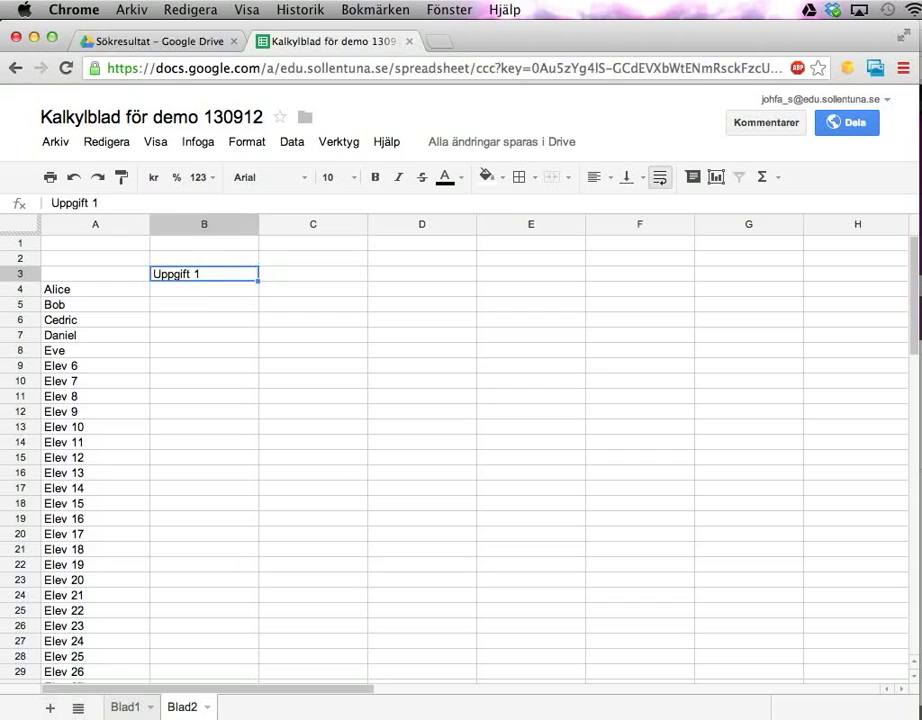
- Replace the heading in cell B3 with "Uppgift -->"
{"action": "key", "text": "BackSpace"}
{"action": "type", "text": "Up"}
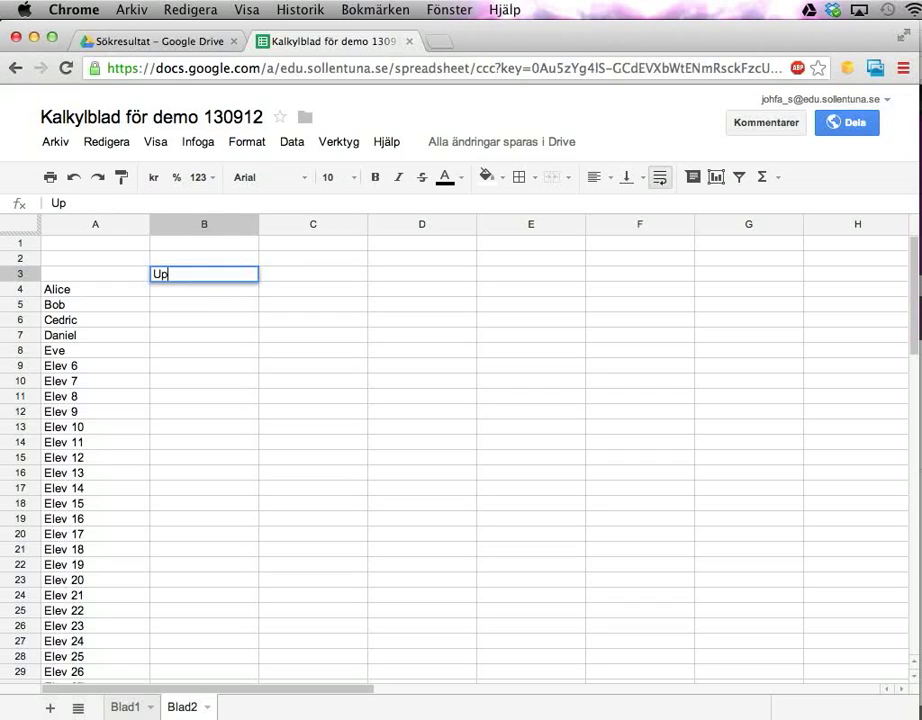
{"action": "type", "text": "pgift –>"}
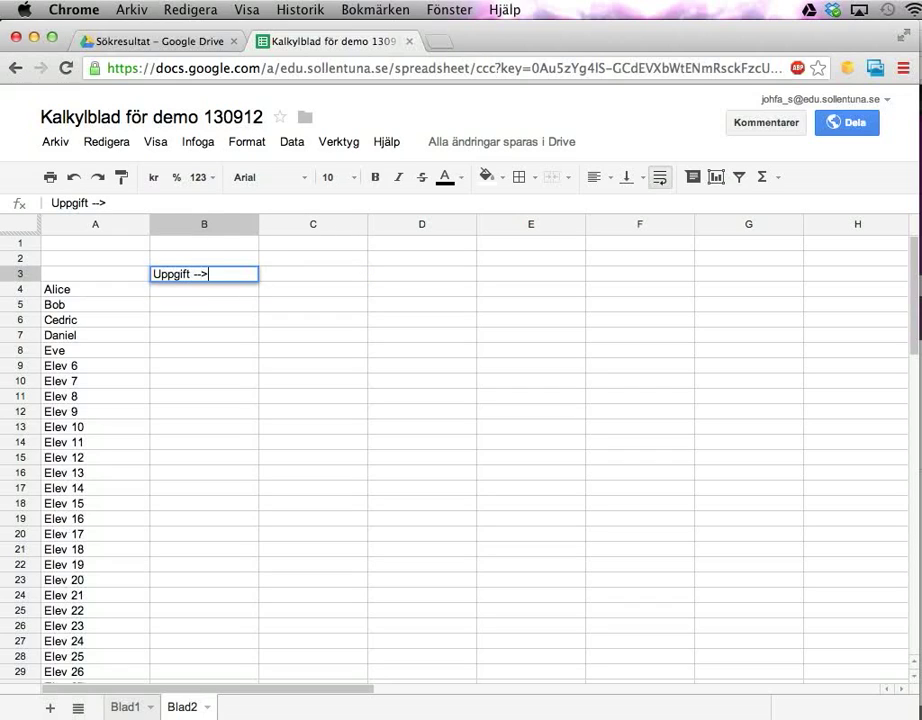
{"action": "key", "text": "Return"}
{"action": "key", "text": "Up"}
{"action": "key", "text": "Right"}
{"action": "key", "text": "Left"}
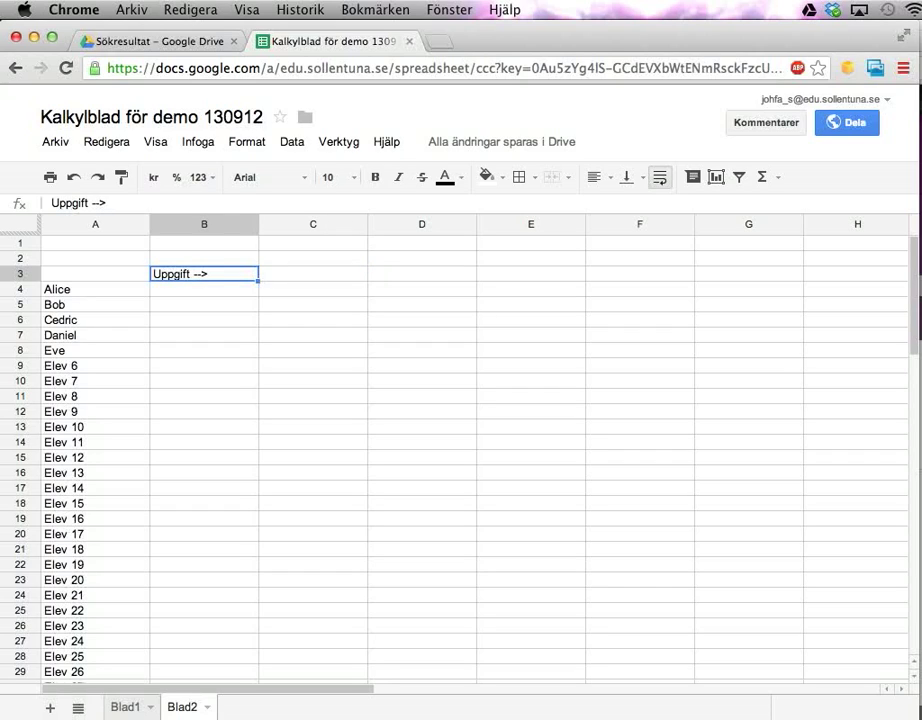
- Edit the heading in B3 by inserting "nr" before the arrow, making it "Uppgift nr -->"
{"action": "key", "text": "Return"}
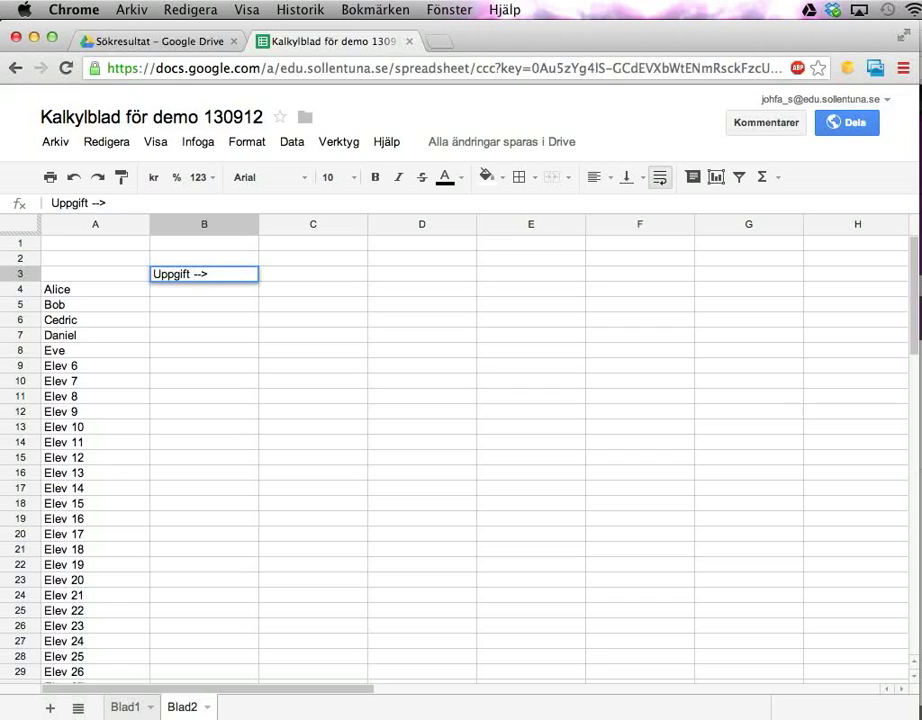
{"action": "key", "text": "Return"}
{"action": "key", "text": "Up"}
{"action": "key", "text": "Return"}
{"action": "key", "text": "Return"}
{"action": "key", "text": "Up"}
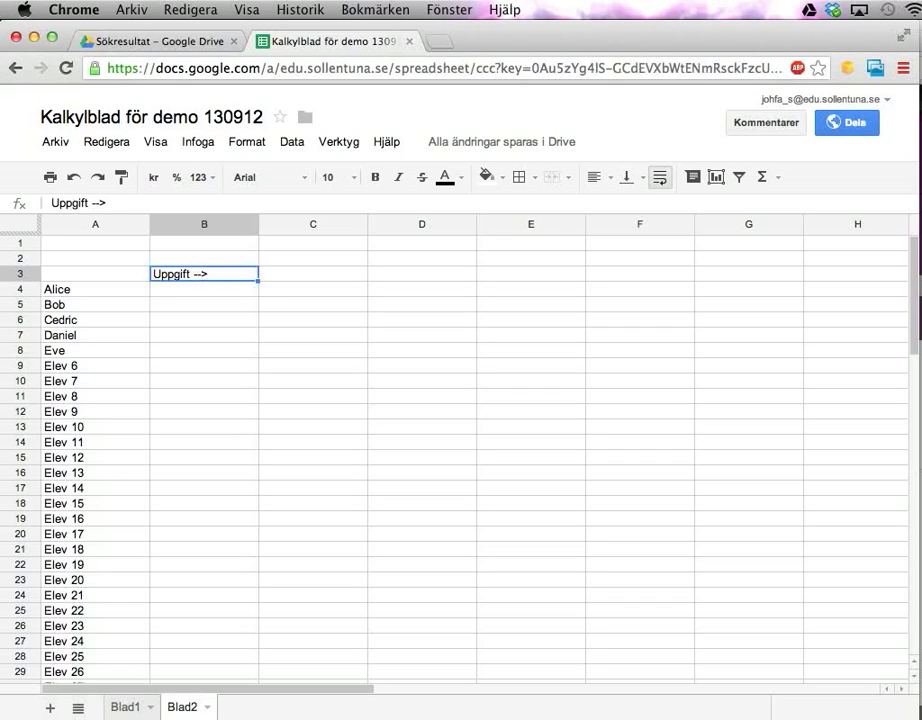
{"action": "key", "text": "Return"}
{"action": "left_click", "coordinate": [197, 273]}
{"action": "type", "text": "nr"}
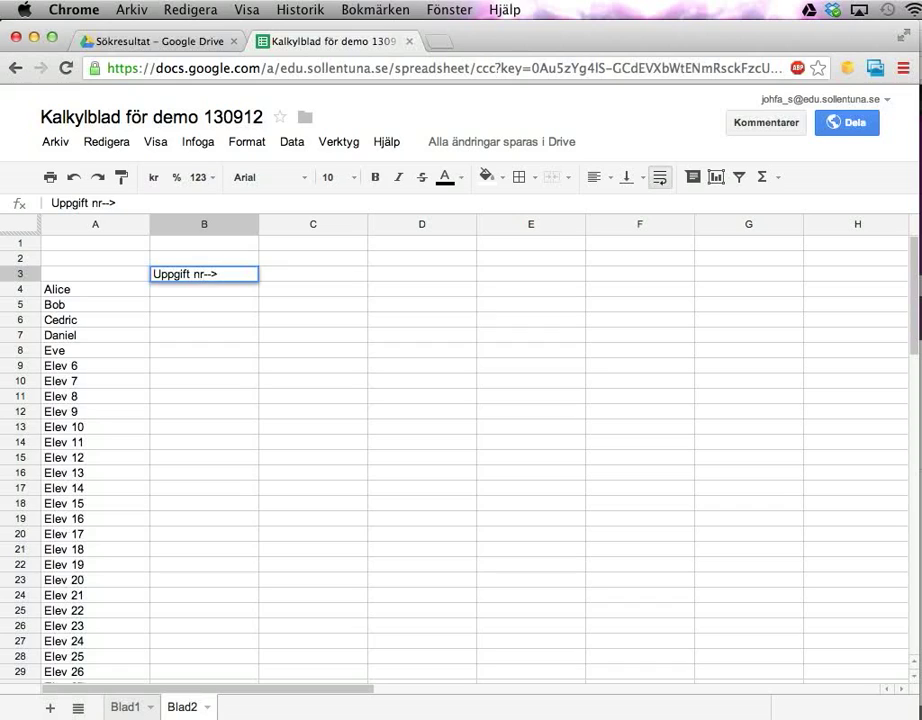
{"action": "key", "text": "Return"}
{"action": "key", "text": "Up"}
- Enter the task numbers 1, 2, 3a and 3b in cells C3 to F3, after the heading
{"action": "key", "text": "Right"}
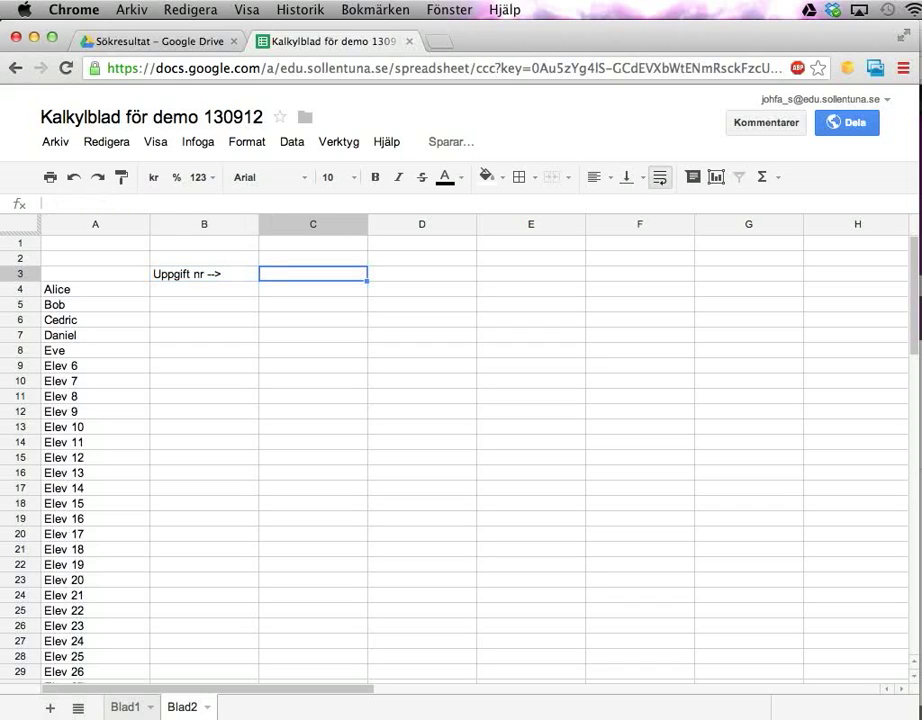
{"action": "type", "text": "1"}
{"action": "key", "text": "Tab"}
{"action": "type", "text": "2"}
{"action": "key", "text": "Tab"}
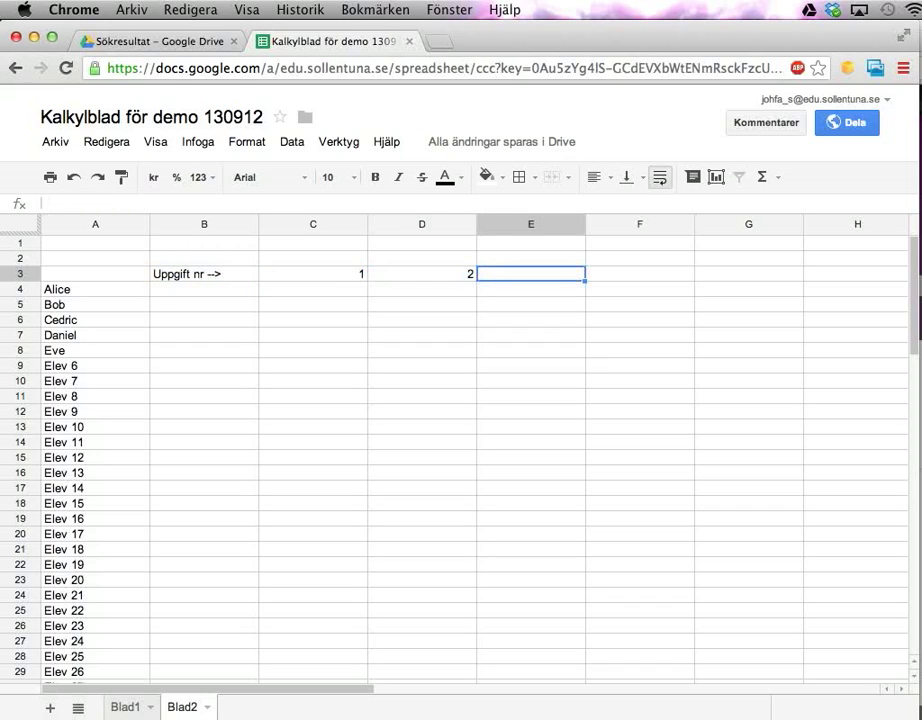
{"action": "type", "text": "3a"}
{"action": "key", "text": "Return"}
{"action": "key", "text": "Up"}
{"action": "key", "text": "Right"}
{"action": "type", "text": "3"}
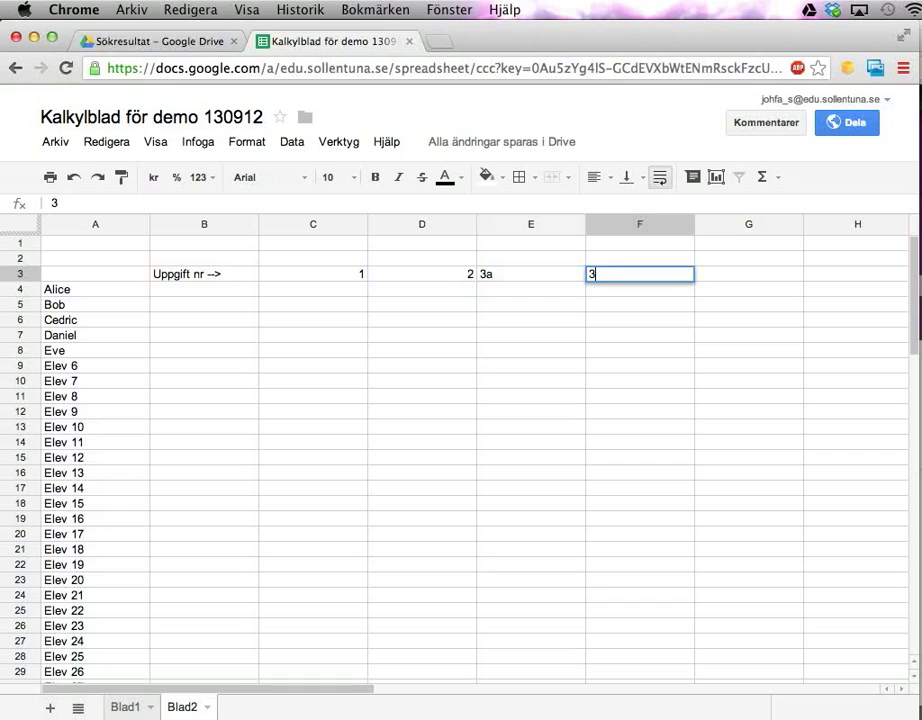
{"action": "type", "text": "b"}
{"action": "key", "text": "Return"}
- Continue the task numbers in row 3 with 4, 5, 6 and 7 in cells G3 to J3
{"action": "key", "text": "Up"}
{"action": "key", "text": "Right"}
{"action": "type", "text": "4"}
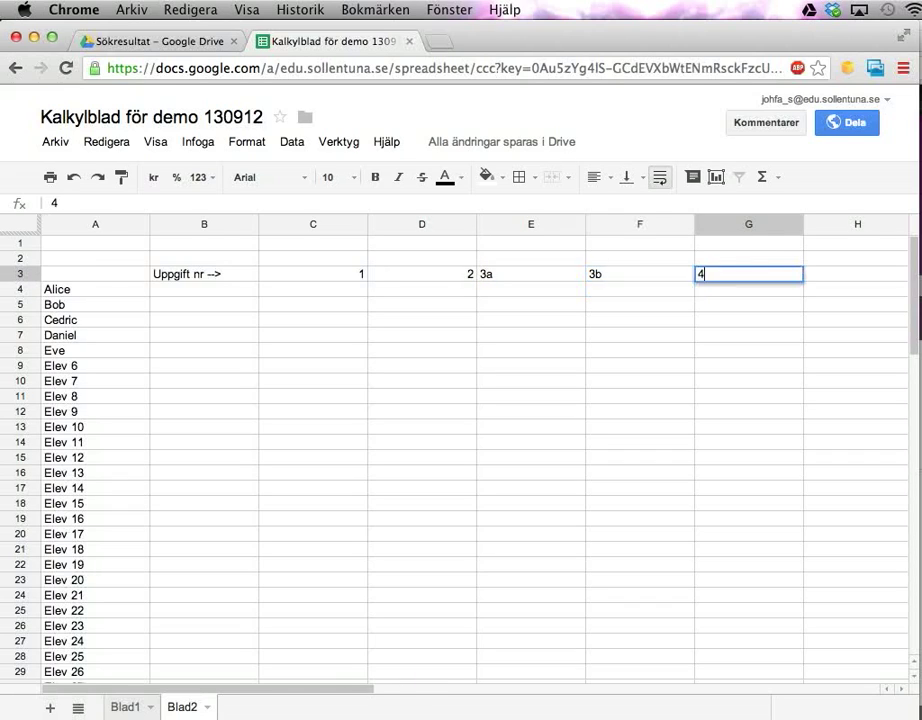
{"action": "key", "text": "Tab"}
{"action": "type", "text": "5"}
{"action": "key", "text": "Tab"}
{"action": "type", "text": "6"}
{"action": "key", "text": "Tab"}
{"action": "type", "text": "7"}
{"action": "key", "text": "Tab"}
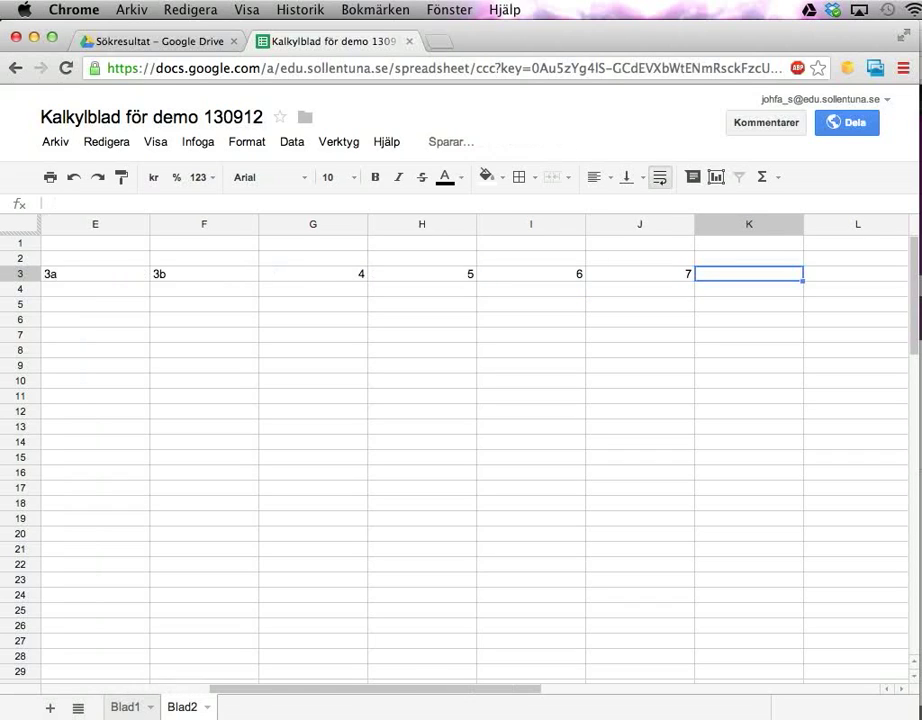
- Move back and forth along row 3 to examine whether the student names stay in view beside the task columns
{"action": "key", "text": "Left"}
{"action": "key", "text": "Left"}
{"action": "key", "text": "Left"}
{"action": "key", "text": "Left"}
{"action": "key", "text": "Left"}
{"action": "key", "text": "Left"}
{"action": "key", "text": "Left"}
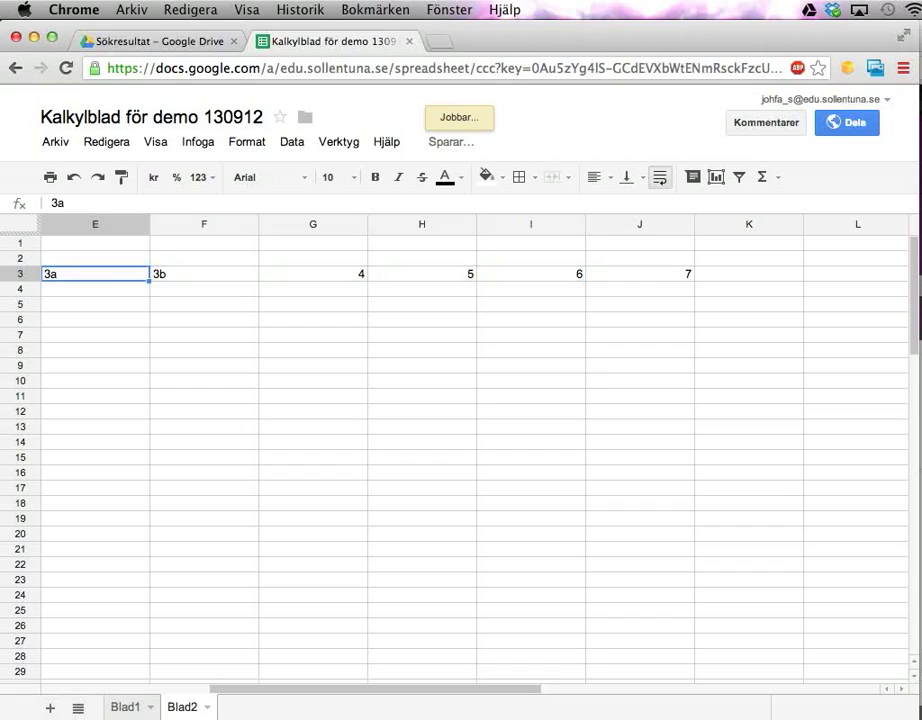
{"action": "key", "text": "Left"}
{"action": "key", "text": "Left"}
{"action": "key", "text": "Left"}
{"action": "key", "text": "Right"}
{"action": "key", "text": "Right"}
{"action": "key", "text": "Right"}
{"action": "key", "text": "Right"}
{"action": "key", "text": "Right"}
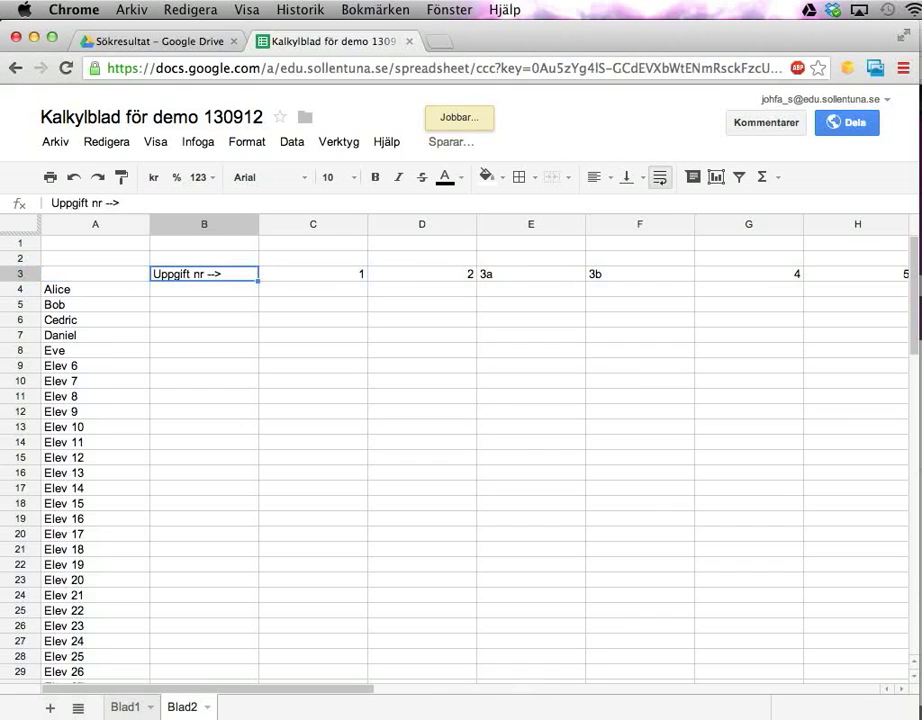
{"action": "key", "text": "Right"}
{"action": "key", "text": "Right"}
{"action": "key", "text": "Right"}
{"action": "key", "text": "Right"}
{"action": "key", "text": "Right"}
{"action": "key", "text": "Left"}
{"action": "key", "text": "Left"}
{"action": "key", "text": "Left"}
{"action": "key", "text": "Left"}
{"action": "key", "text": "Left"}
{"action": "key", "text": "Left"}
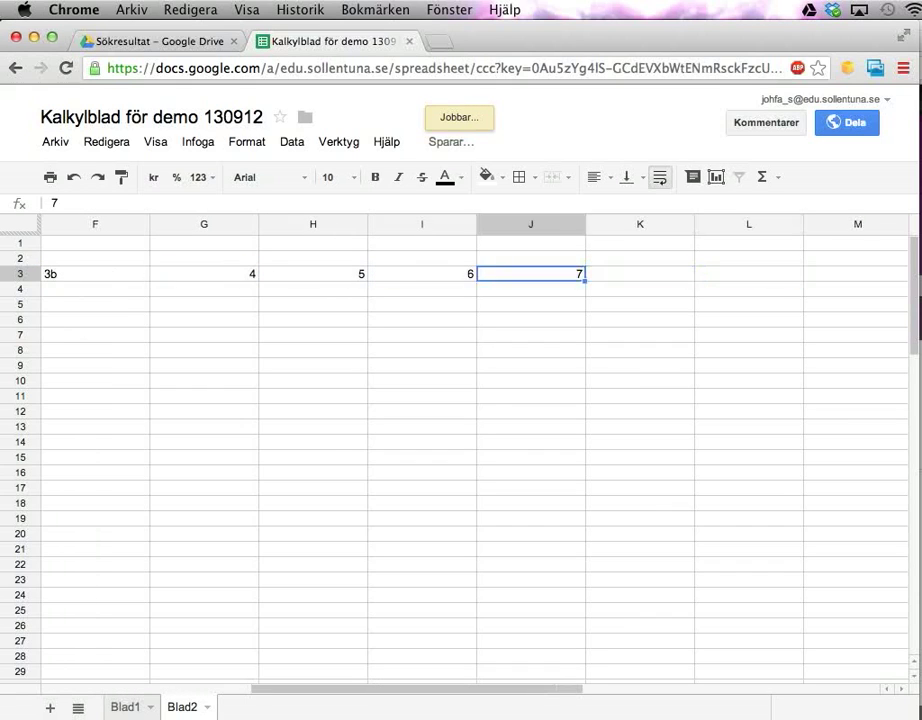
{"action": "key", "text": "Left"}
{"action": "key", "text": "Left"}
{"action": "key", "text": "Left"}
{"action": "key", "text": "Left"}
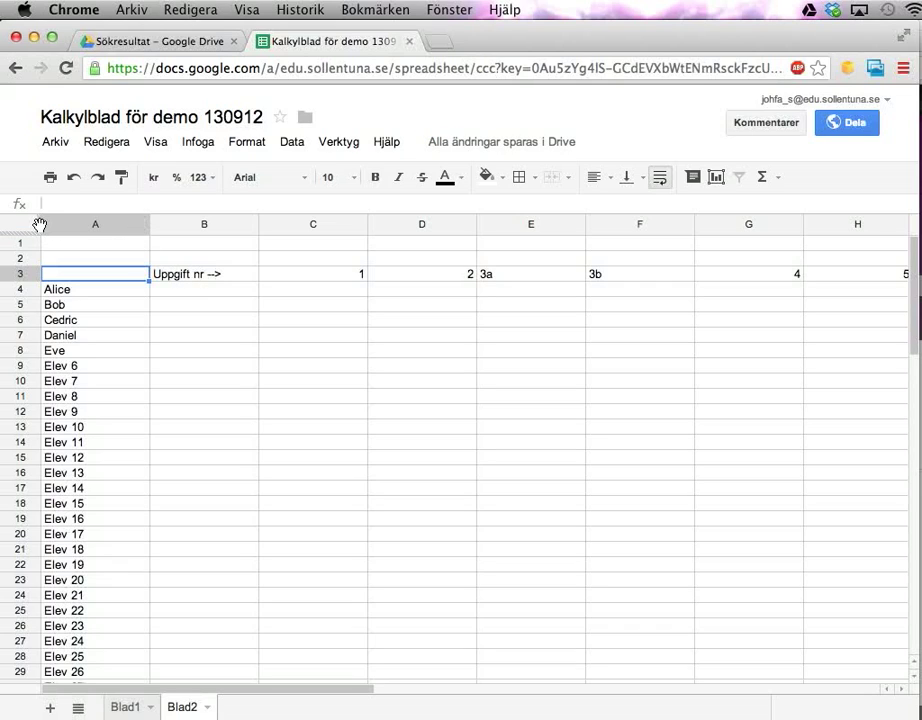
- Freeze columns A and B, and select cell C3 with the first task number
{"action": "left_click_drag", "start_coordinate": [39, 225], "coordinate": [253, 226]}
{"action": "left_click", "coordinate": [313, 276]}
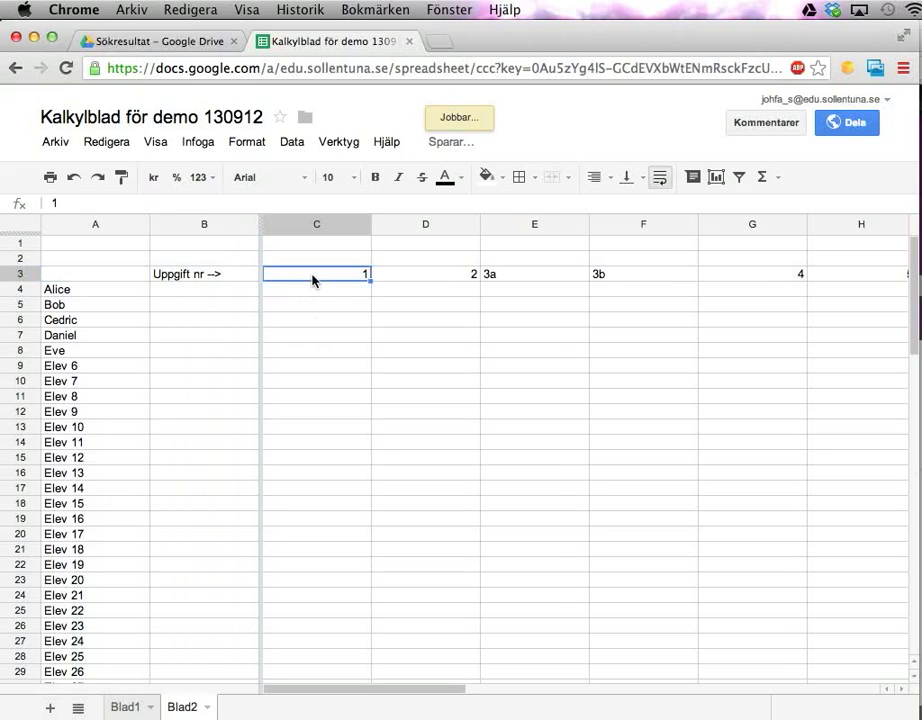
- Move along row 3 past the last task number and back to A3 to check how the frozen columns behave
{"action": "key", "text": "Right"}
{"action": "key", "text": "Right"}
{"action": "key", "text": "Right"}
{"action": "key", "text": "Right"}
{"action": "key", "text": "Right"}
{"action": "key", "text": "Right"}
{"action": "key", "text": "Right"}
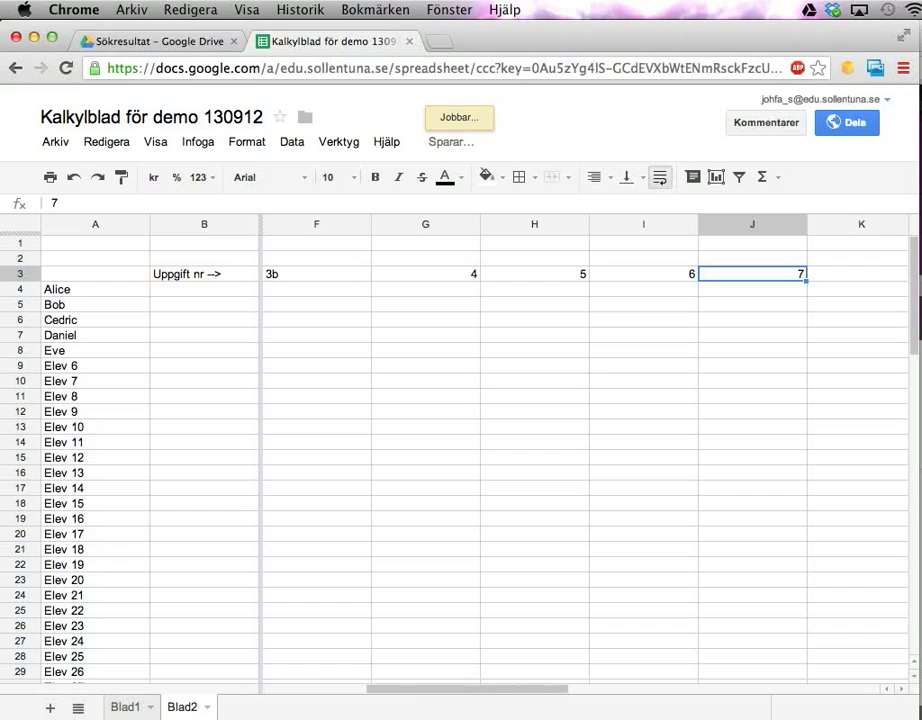
{"action": "key", "text": "Right"}
{"action": "key", "text": "Right"}
{"action": "key", "text": "Right"}
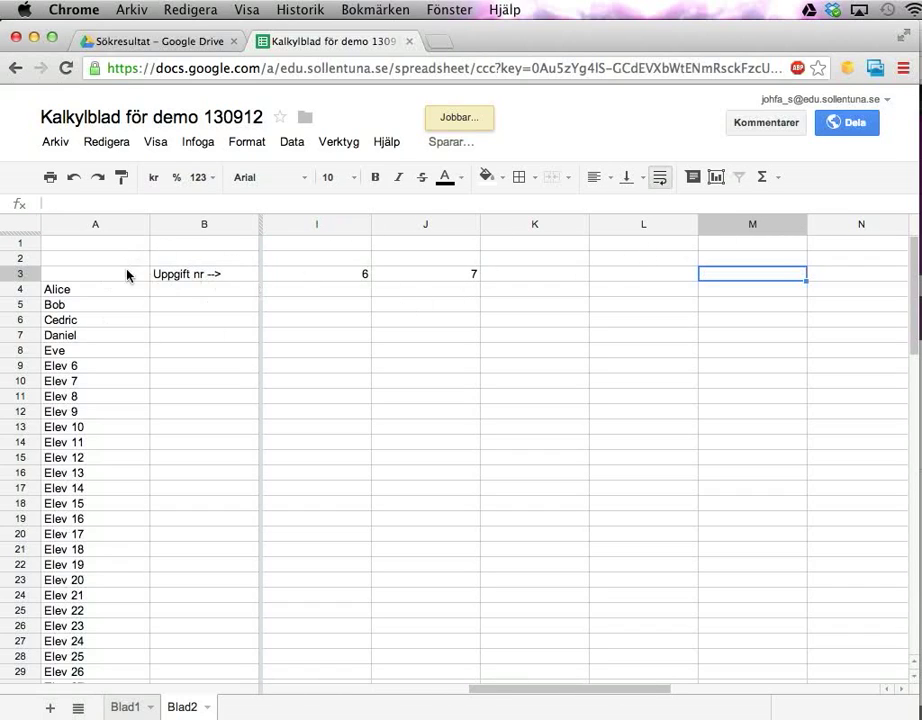
{"action": "key", "text": "Left"}
{"action": "key", "text": "Left"}
{"action": "key", "text": "Left"}
{"action": "key", "text": "Left"}
{"action": "key", "text": "Left"}
{"action": "key", "text": "Left"}
{"action": "key", "text": "Left"}
{"action": "key", "text": "Left"}
{"action": "key", "text": "Left"}
{"action": "key", "text": "Left"}
{"action": "key", "text": "Left"}
{"action": "key", "text": "Left"}
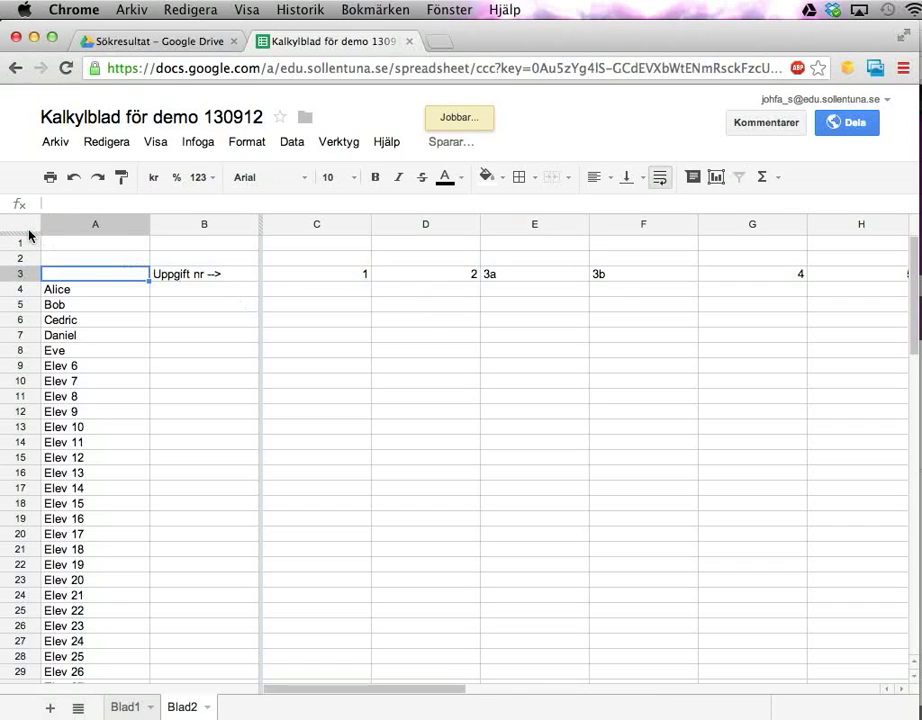
- Freeze rows 1 to 3 so the task-number headings stay above the student list, and select cell B11
{"action": "left_click_drag", "start_coordinate": [30, 237], "coordinate": [19, 286]}
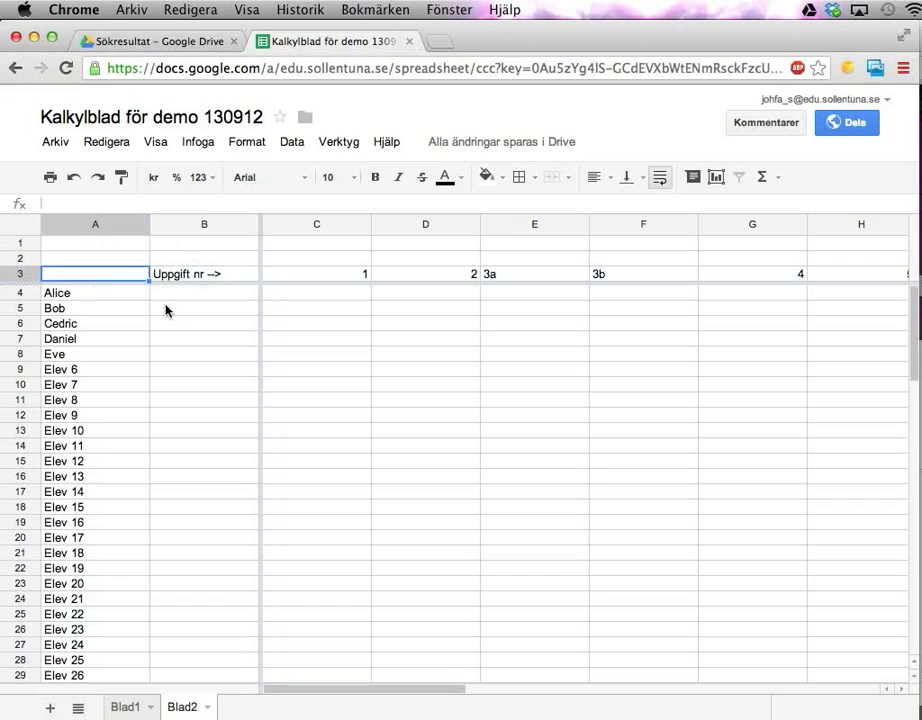
{"action": "left_click", "coordinate": [171, 399]}
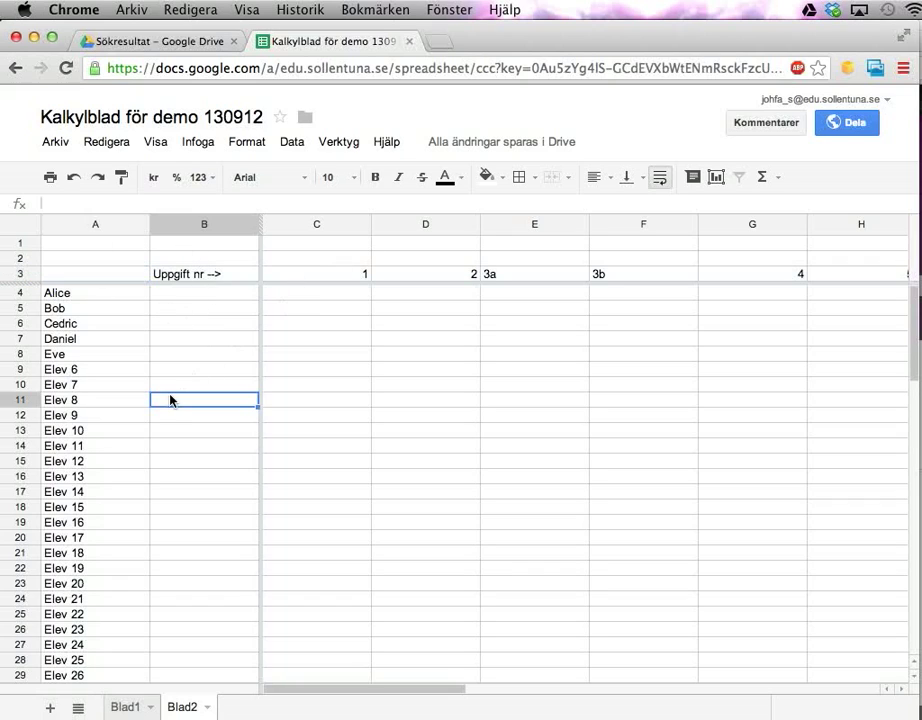
- Move down column A to the last student and back up to examine how the frozen heading rows behave
{"action": "key", "text": "Left"}
{"action": "key", "text": "Down"}
{"action": "key", "text": "Down"}
{"action": "key", "text": "Down"}
{"action": "key", "text": "Down"}
{"action": "key", "text": "Down"}
{"action": "key", "text": "Down"}
{"action": "key", "text": "Down"}
{"action": "key", "text": "Down"}
{"action": "key", "text": "Down"}
{"action": "key", "text": "Down"}
{"action": "key", "text": "Down"}
{"action": "key", "text": "Down"}
{"action": "key", "text": "Down"}
{"action": "key", "text": "Down"}
{"action": "key", "text": "Down"}
{"action": "key", "text": "Down"}
{"action": "key", "text": "Down"}
{"action": "key", "text": "Down"}
{"action": "key", "text": "Down"}
{"action": "key", "text": "Down"}
{"action": "key", "text": "Down"}
{"action": "key", "text": "Down"}
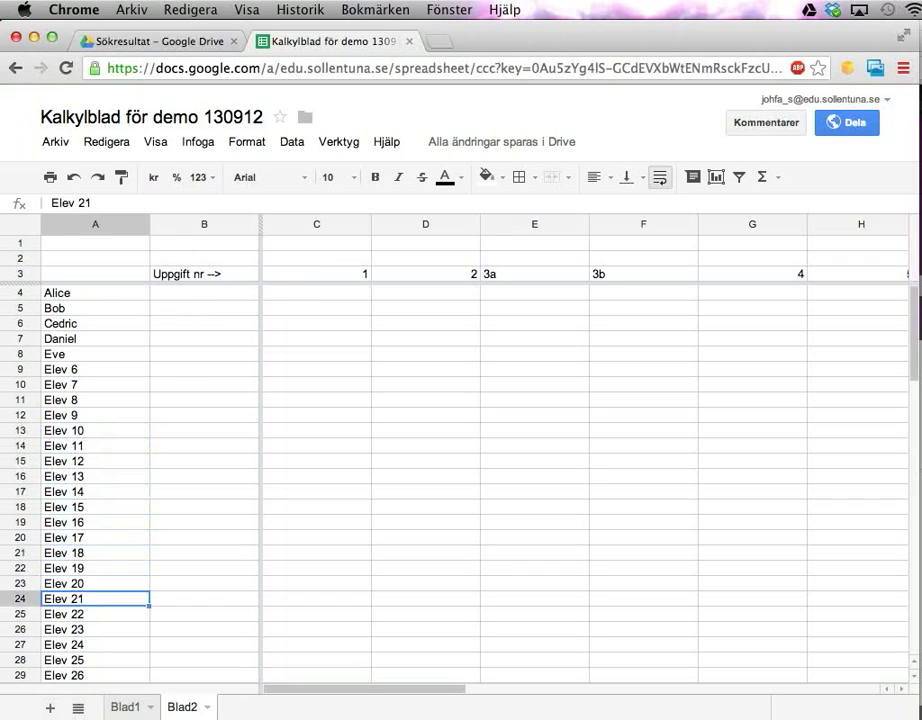
{"action": "key", "text": "Down"}
{"action": "key", "text": "Down"}
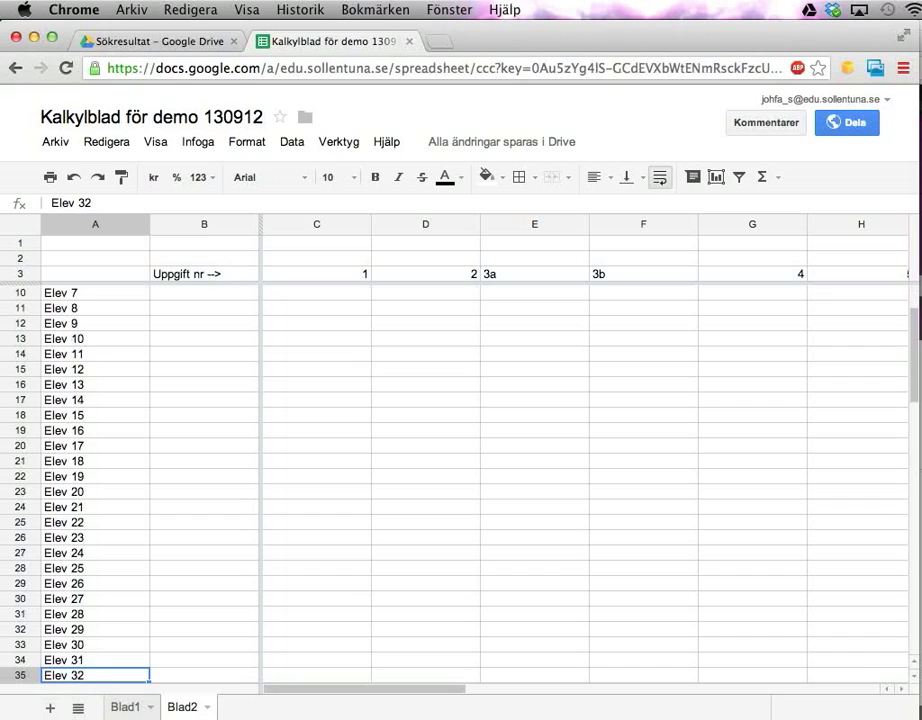
{"action": "key", "text": "Up"}
{"action": "key", "text": "Up"}
{"action": "key", "text": "Up"}
{"action": "key", "text": "Up"}
{"action": "key", "text": "Up"}
{"action": "key", "text": "Up"}
{"action": "key", "text": "Up"}
{"action": "key", "text": "Up"}
{"action": "key", "text": "Up"}
{"action": "key", "text": "Up"}
{"action": "key", "text": "Up"}
{"action": "key", "text": "Up"}
{"action": "key", "text": "Up"}
{"action": "key", "text": "Up"}
{"action": "key", "text": "Up"}
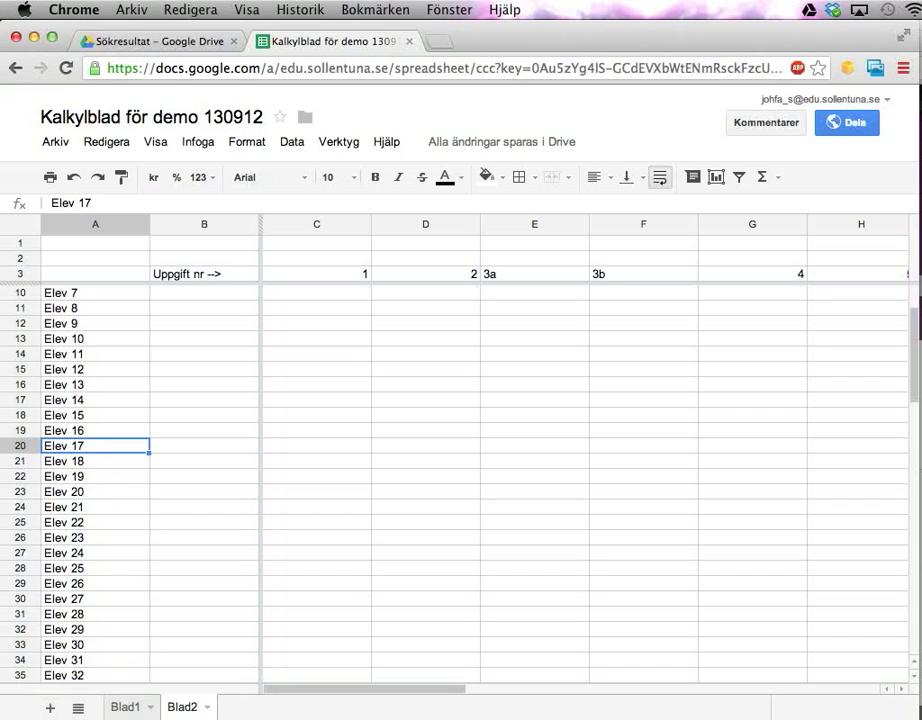
{"action": "key", "text": "Up"}
{"action": "key", "text": "Up"}
{"action": "key", "text": "Up"}
{"action": "key", "text": "Up"}
{"action": "key", "text": "Up"}
{"action": "key", "text": "Up"}
{"action": "key", "text": "Up"}
{"action": "key", "text": "Up"}
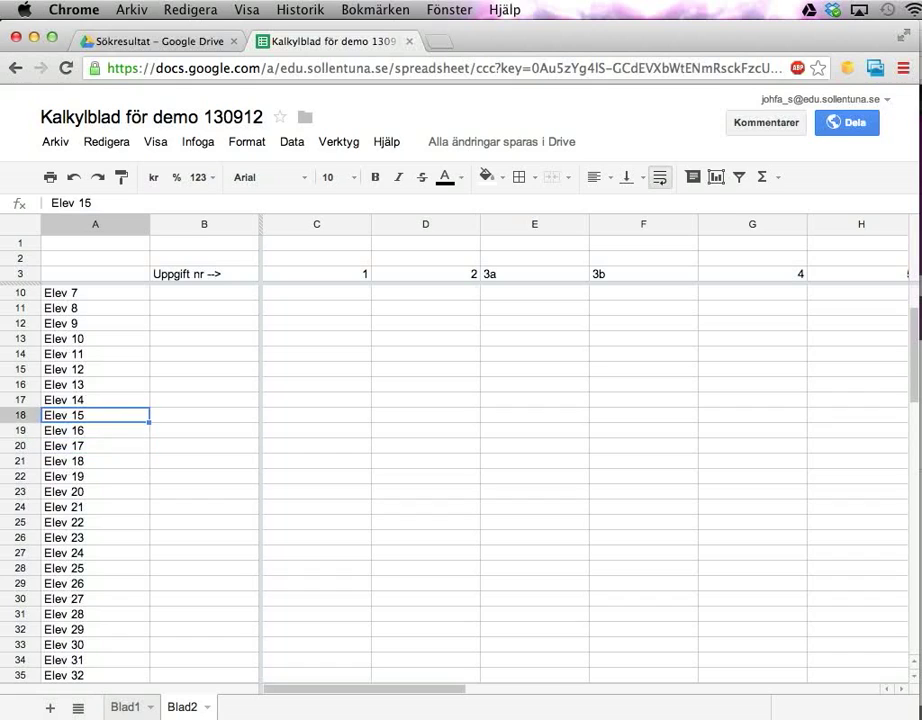
{"action": "key", "text": "Up"}
{"action": "key", "text": "Up"}
{"action": "key", "text": "Up"}
{"action": "key", "text": "Up"}
{"action": "key", "text": "Up"}
{"action": "key", "text": "Up"}
{"action": "key", "text": "Up"}
{"action": "key", "text": "Up"}
{"action": "key", "text": "Up"}
{"action": "key", "text": "Up"}
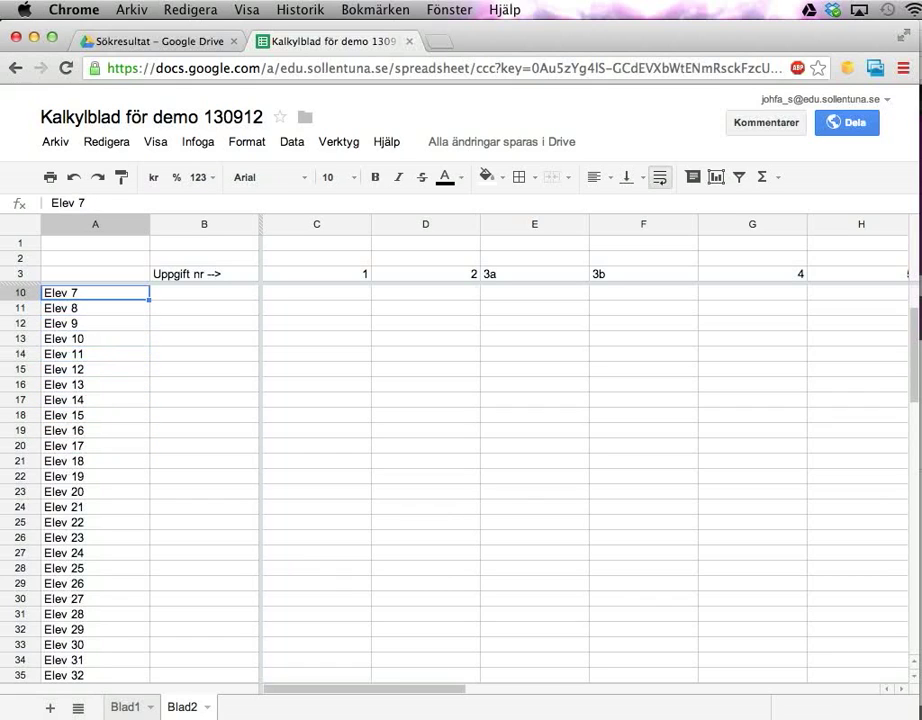
{"action": "key", "text": "Down"}
{"action": "key", "text": "Down"}
{"action": "key", "text": "Down"}
{"action": "key", "text": "Down"}
{"action": "key", "text": "Down"}
{"action": "key", "text": "Down"}
{"action": "key", "text": "Down"}
{"action": "key", "text": "Down"}
{"action": "key", "text": "Down"}
{"action": "key", "text": "Down"}
{"action": "key", "text": "Down"}
{"action": "key", "text": "Down"}
{"action": "key", "text": "Down"}
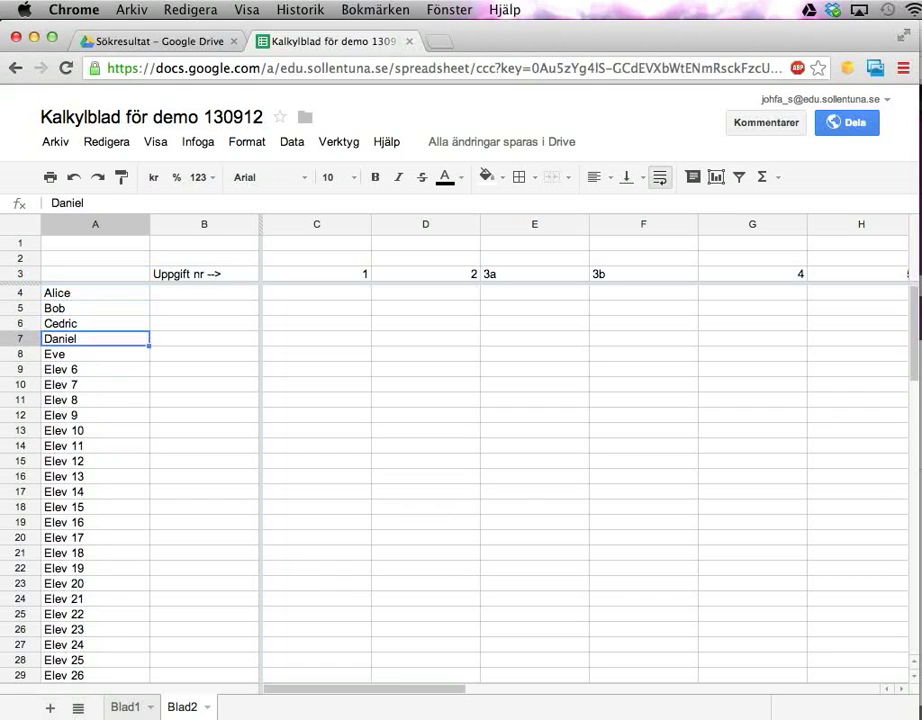
{"action": "key", "text": "Down"}
{"action": "key", "text": "Down"}
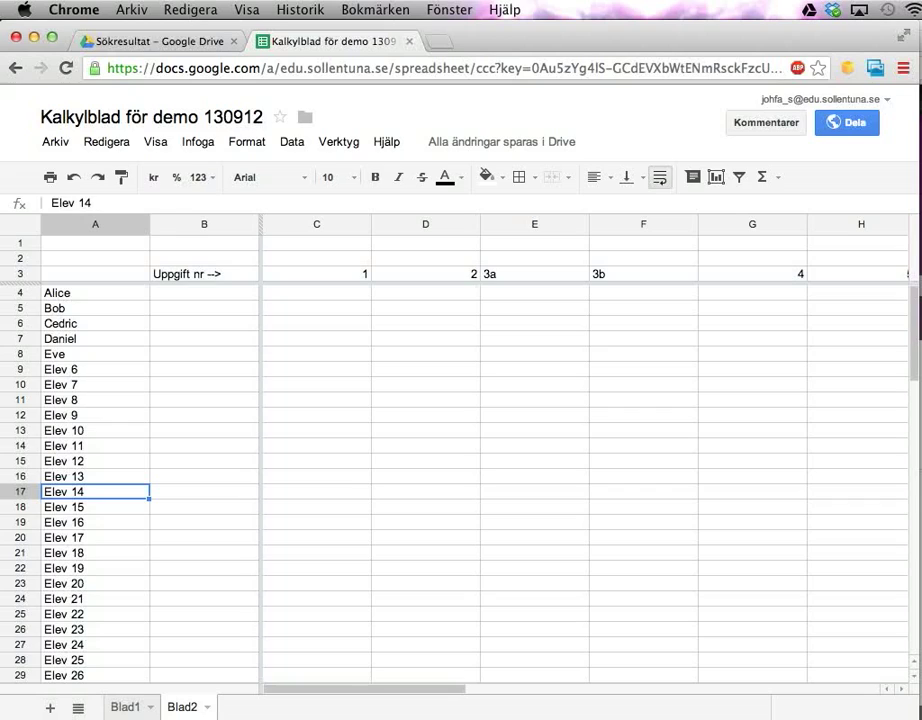
- Jump between C4, the first cell outside the frozen area, and T100, the last cell of the sheet
{"action": "left_click", "coordinate": [316, 292]}
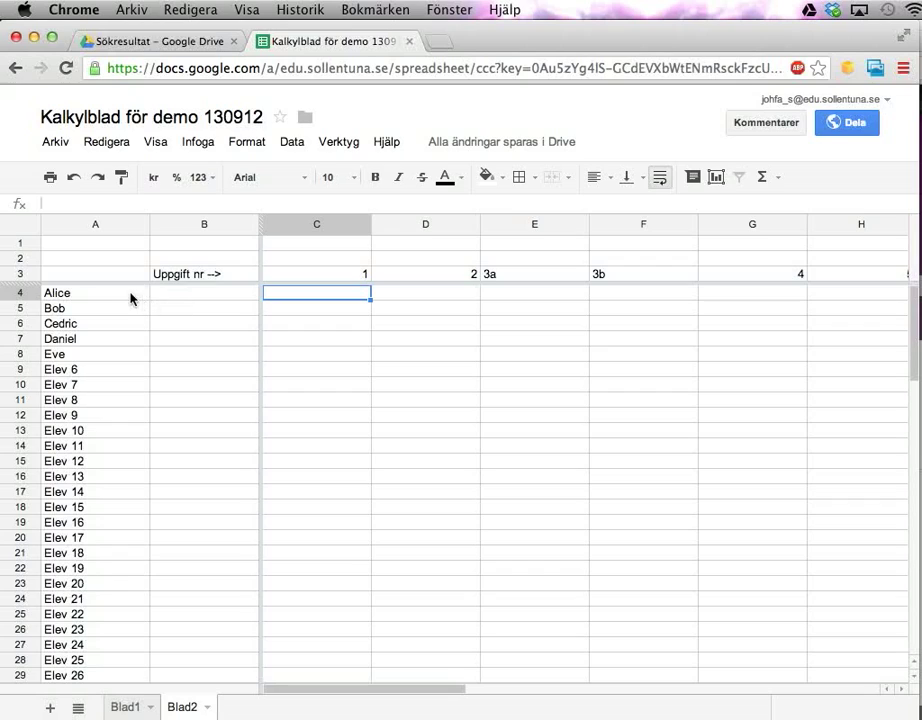
{"action": "left_click", "coordinate": [90, 430]}
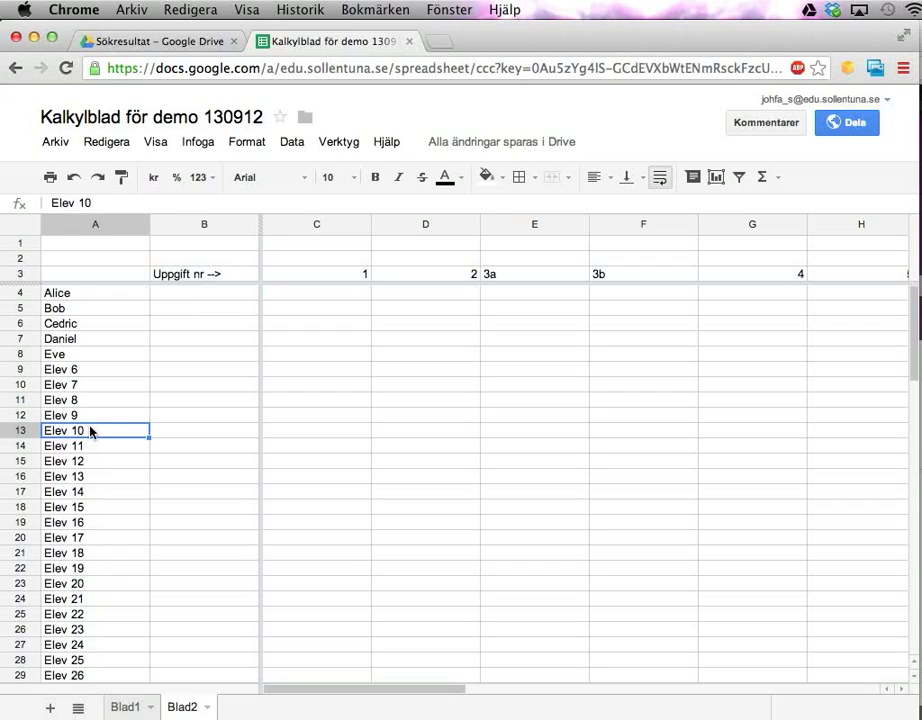
{"action": "left_click", "coordinate": [316, 292]}
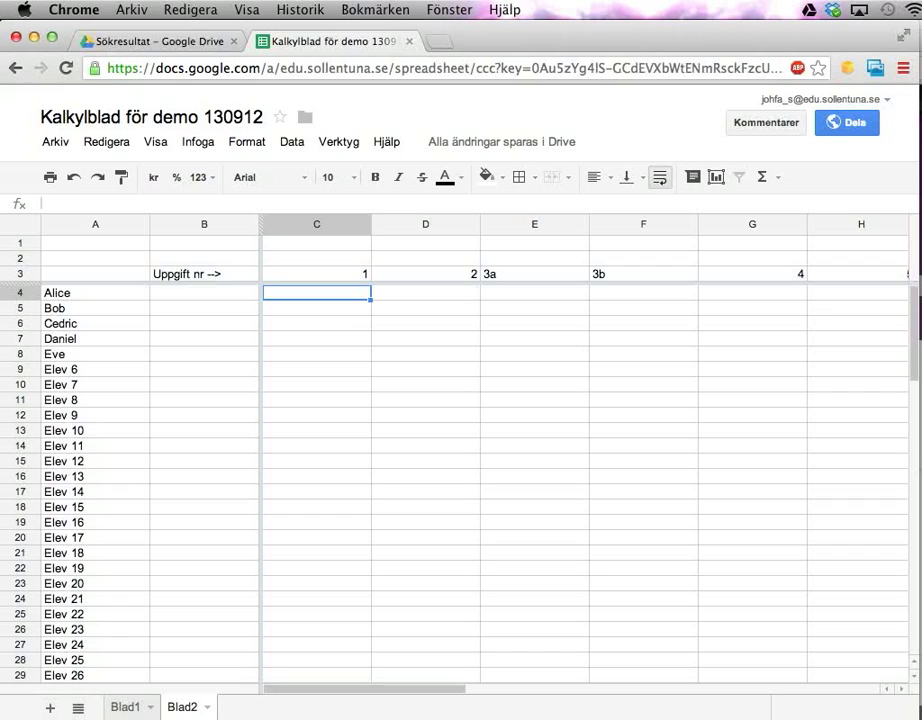
{"action": "key", "text": "ctrl+End"}
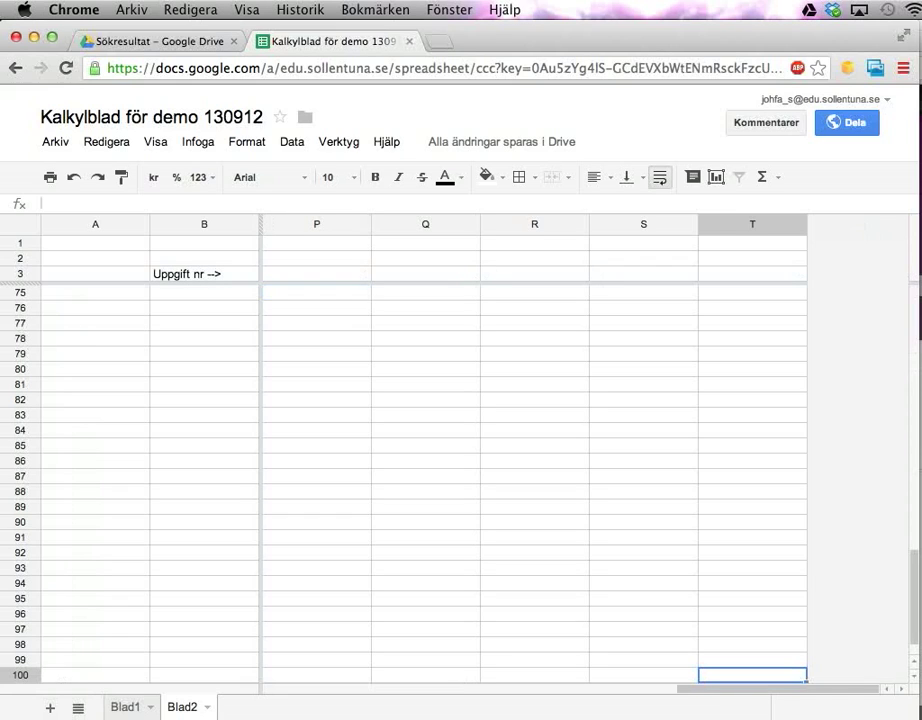
{"action": "key", "text": "ctrl+Home"}
- Move from C4 into the student names in column A and step through them cell by cell to A11
{"action": "key", "text": "Left"}
{"action": "key", "text": "Left"}
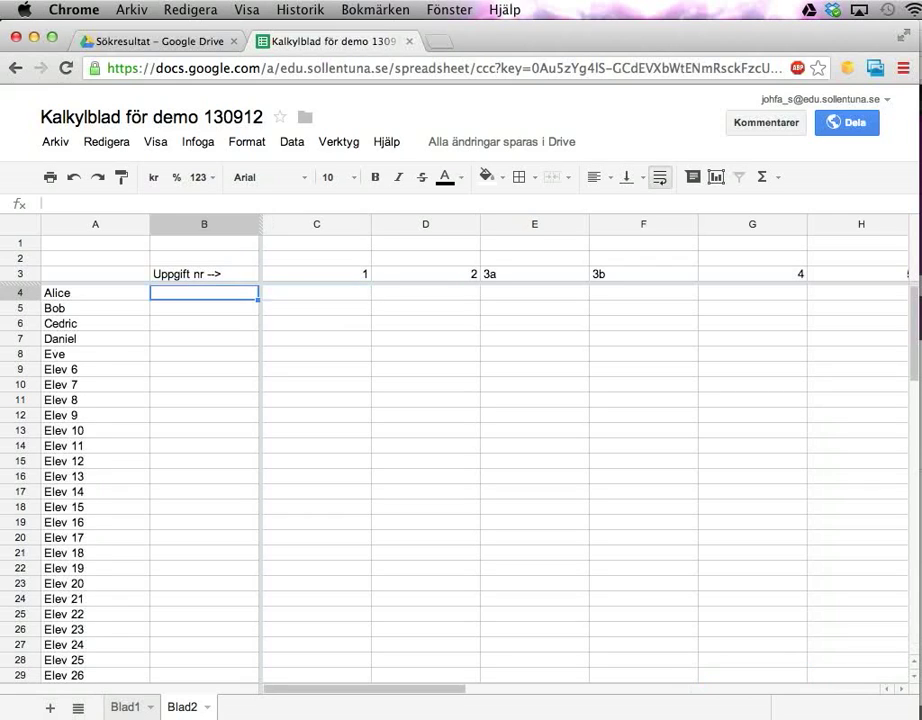
{"action": "key", "text": "Down"}
{"action": "key", "text": "Down"}
{"action": "key", "text": "Down"}
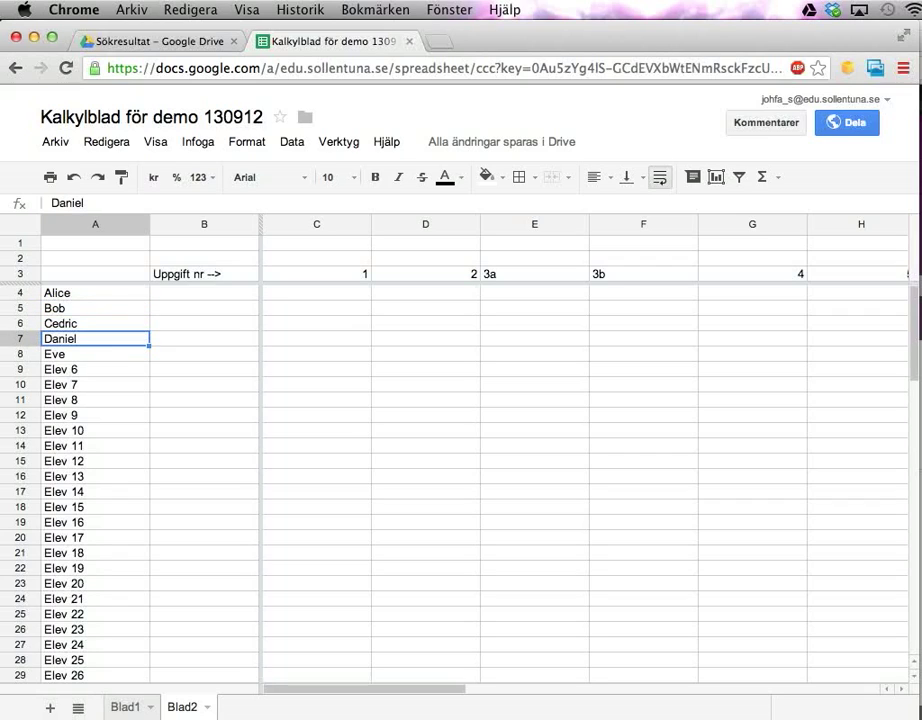
{"action": "key", "text": "Down"}
{"action": "key", "text": "Down"}
{"action": "key", "text": "Down"}
{"action": "key", "text": "Down"}
{"action": "key", "text": "Down"}
{"action": "key", "text": "Down"}
{"action": "key", "text": "Down"}
{"action": "key", "text": "Down"}
{"action": "key", "text": "Down"}
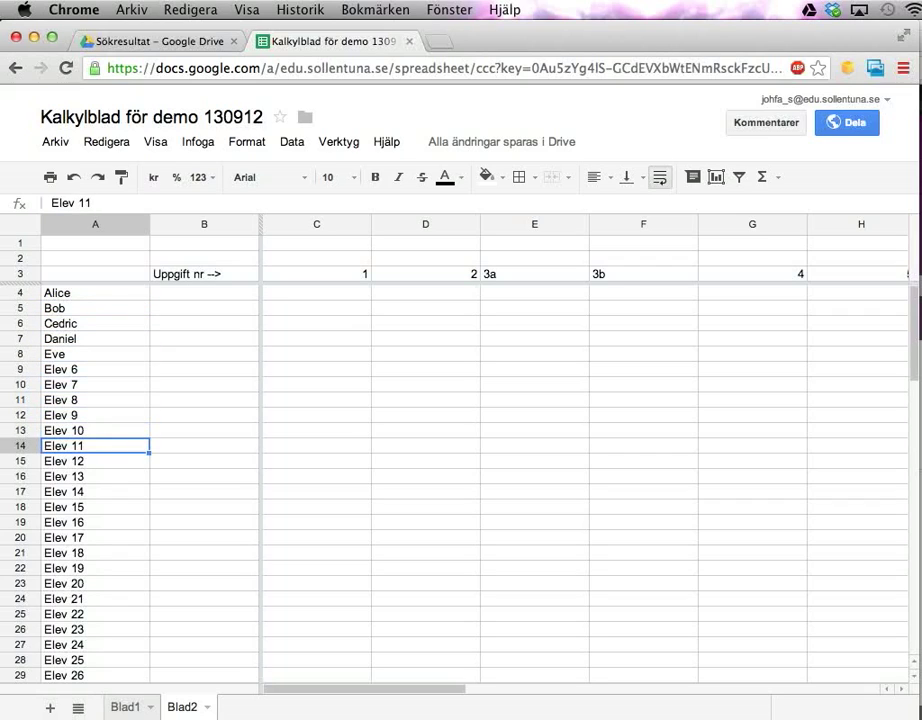
{"action": "key", "text": "Up"}
{"action": "key", "text": "Up"}
{"action": "key", "text": "Up"}
{"action": "key", "text": "Up"}
{"action": "key", "text": "Up"}
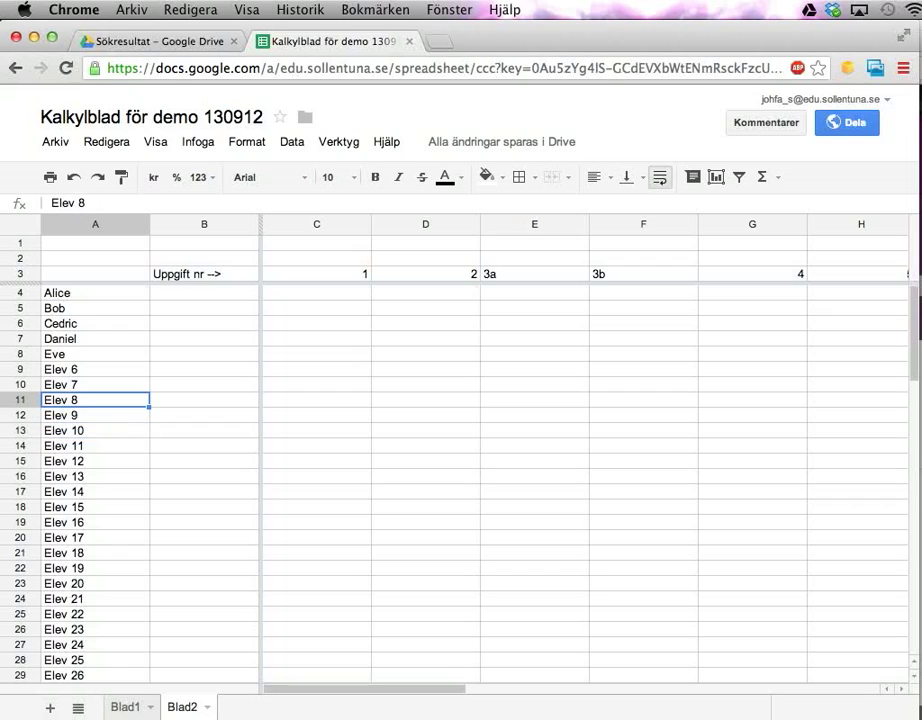
- Jump repeatedly between the last student name in A35 and the first in A4 to examine navigation within the list
{"action": "key", "text": "super+Down"}
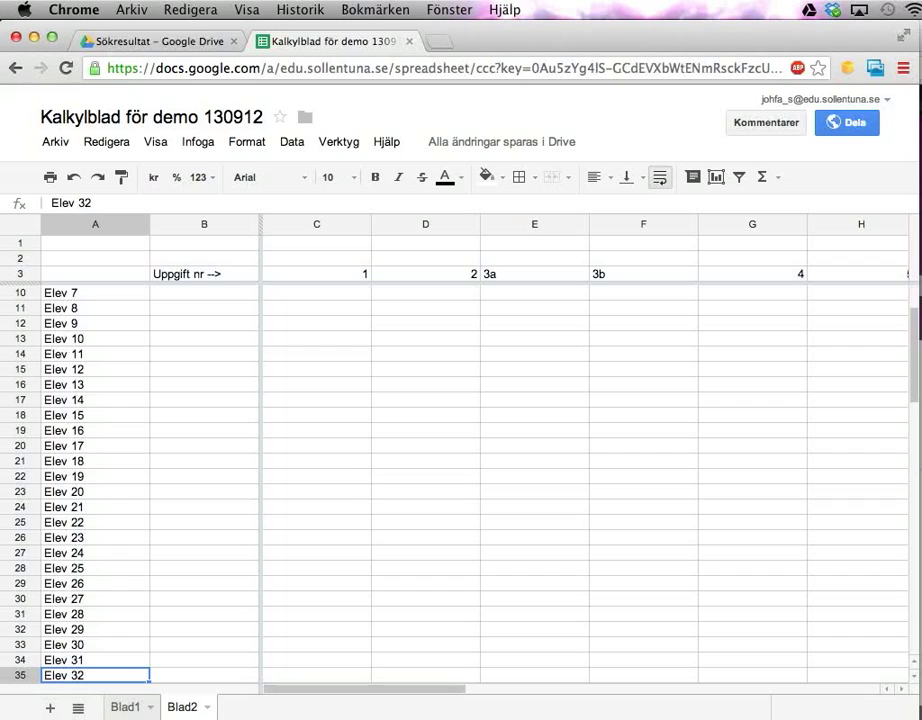
{"action": "key", "text": "Up"}
{"action": "key", "text": "Up"}
{"action": "key", "text": "Up"}
{"action": "key", "text": "Up"}
{"action": "key", "text": "Up"}
{"action": "key", "text": "Up"}
{"action": "key", "text": "Up"}
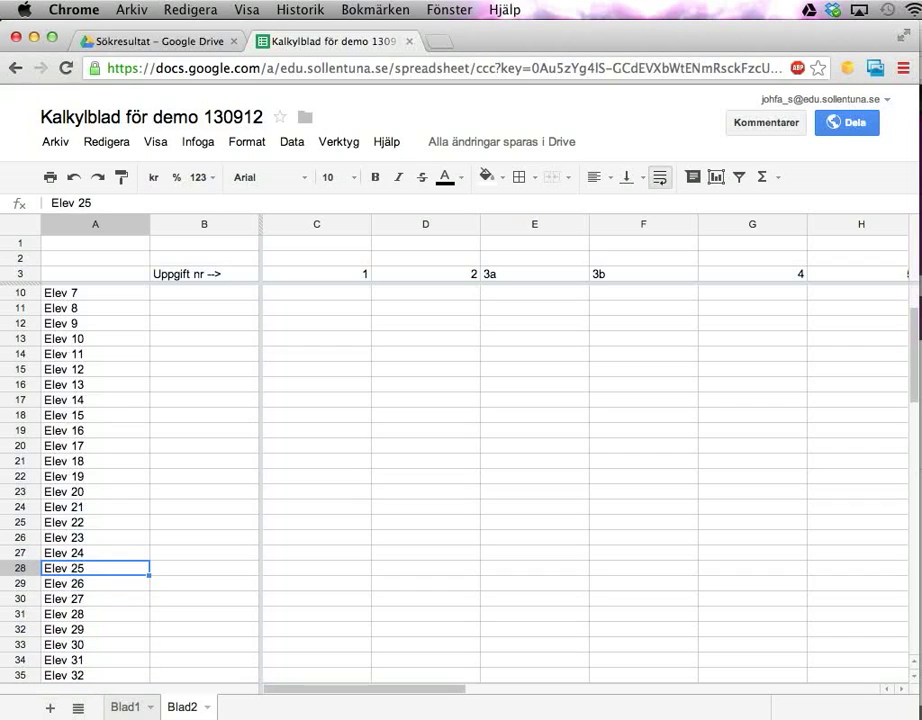
{"action": "key", "text": "super+Up"}
{"action": "key", "text": "super+Down"}
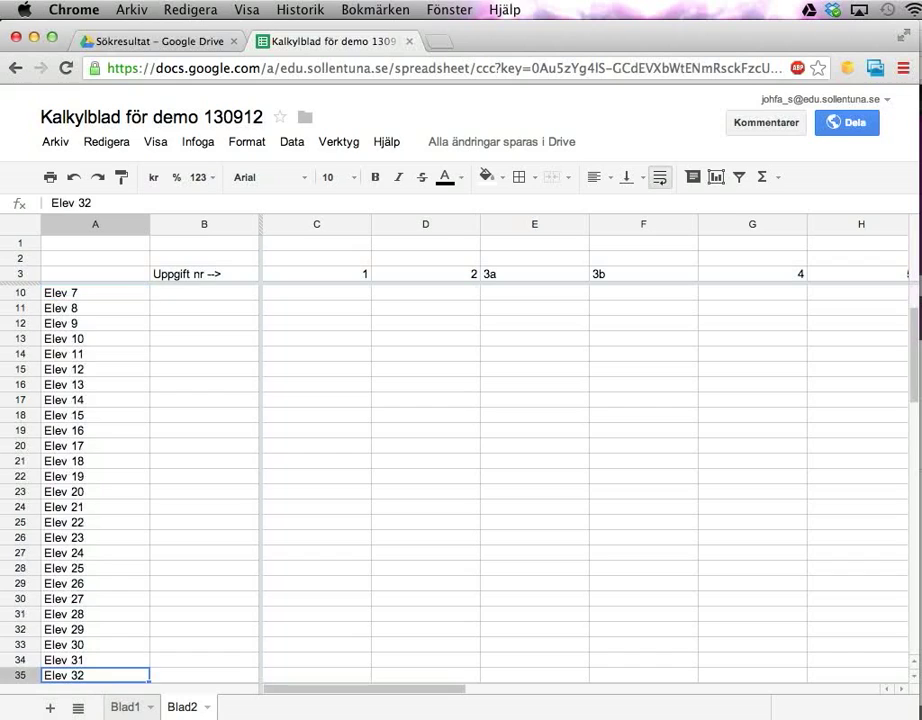
{"action": "key", "text": "super+Up"}
{"action": "key", "text": "super+Up"}
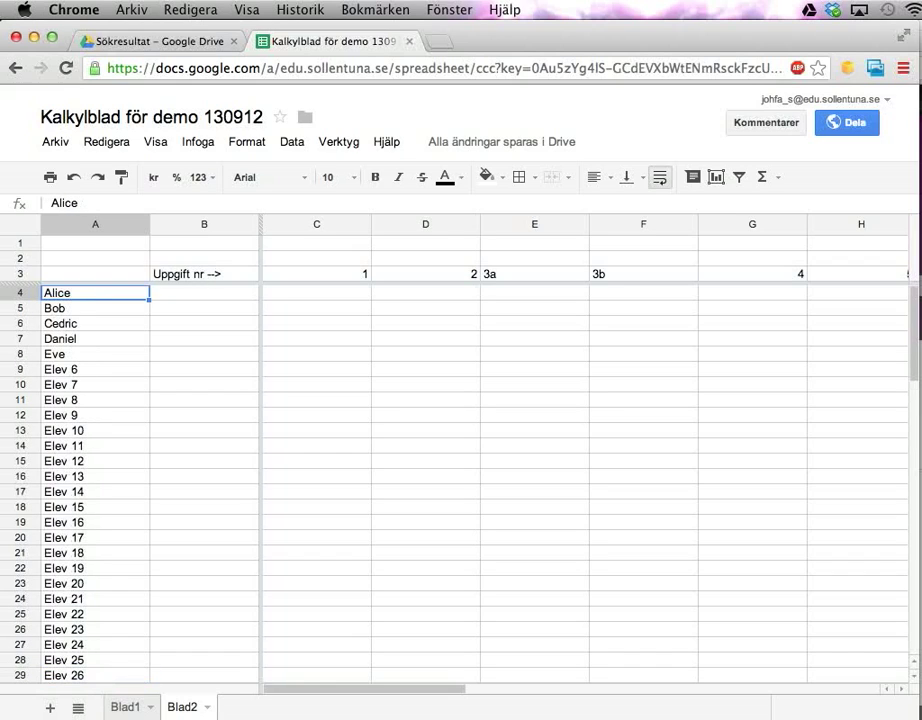
{"action": "key", "text": "super+Down"}
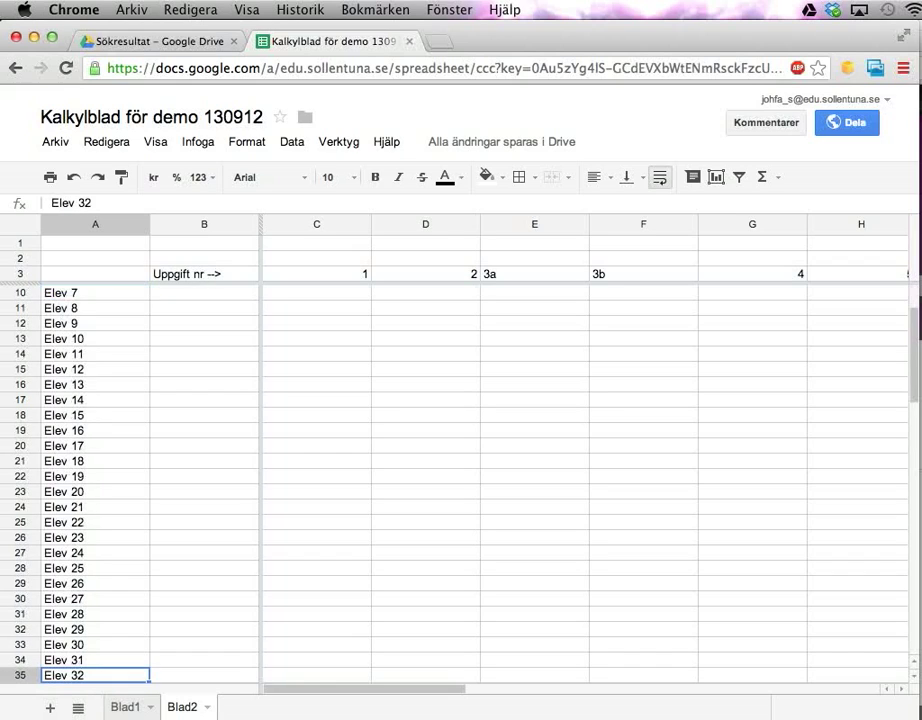
{"action": "key", "text": "super+Up"}
- Jump along row 3 from the first task number in C3 to the last in J3 and back to heading cell B3
{"action": "left_click", "coordinate": [316, 292]}
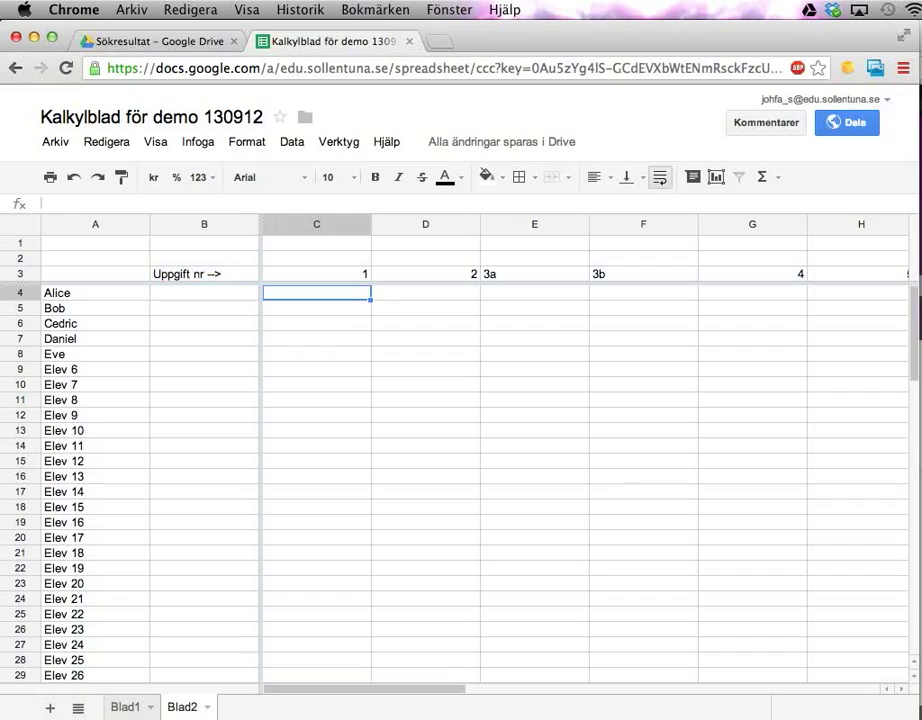
{"action": "left_click", "coordinate": [316, 273]}
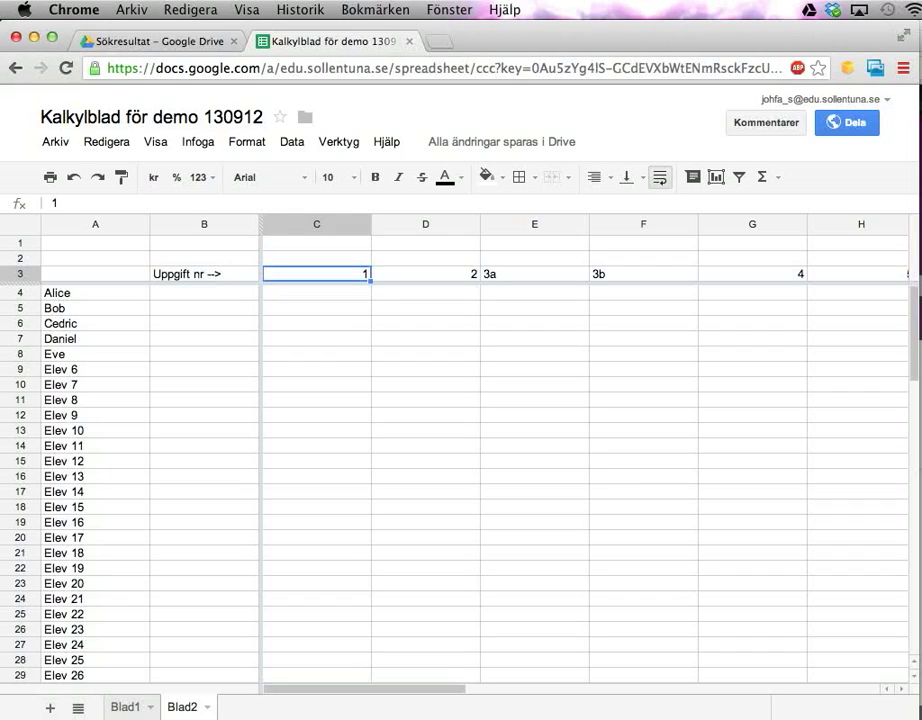
{"action": "key", "text": "super+Right"}
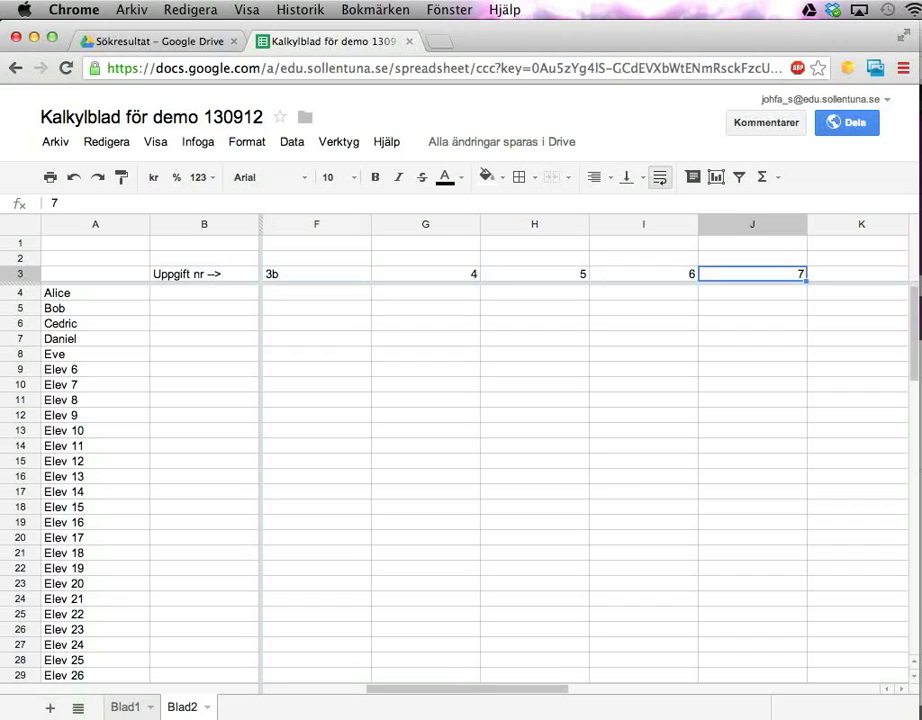
{"action": "key", "text": "Right"}
{"action": "key", "text": "Left"}
{"action": "key", "text": "Left"}
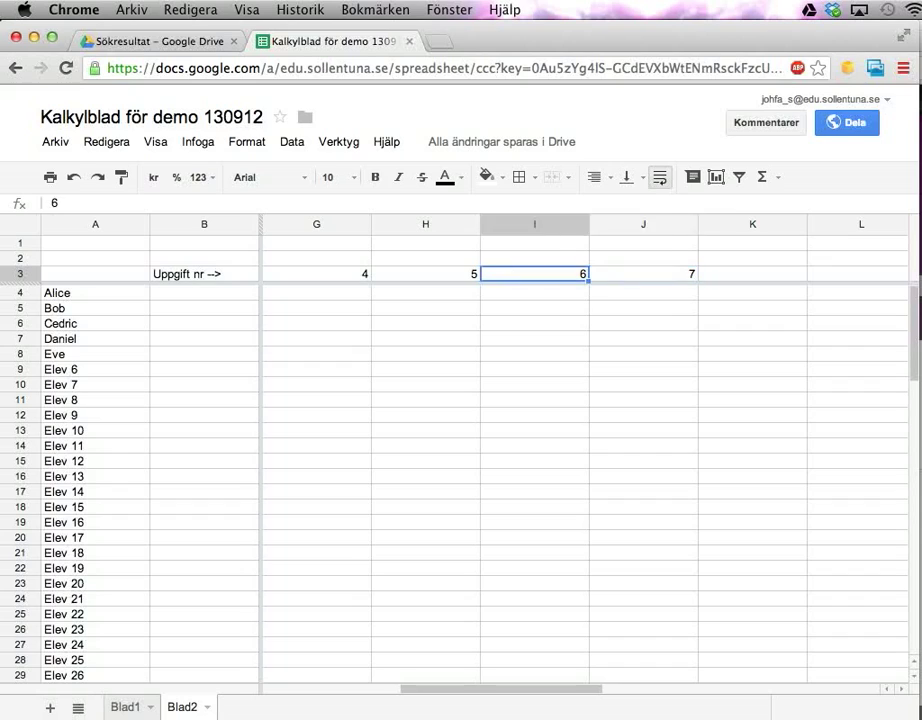
{"action": "key", "text": "Right"}
{"action": "key", "text": "super+Left"}
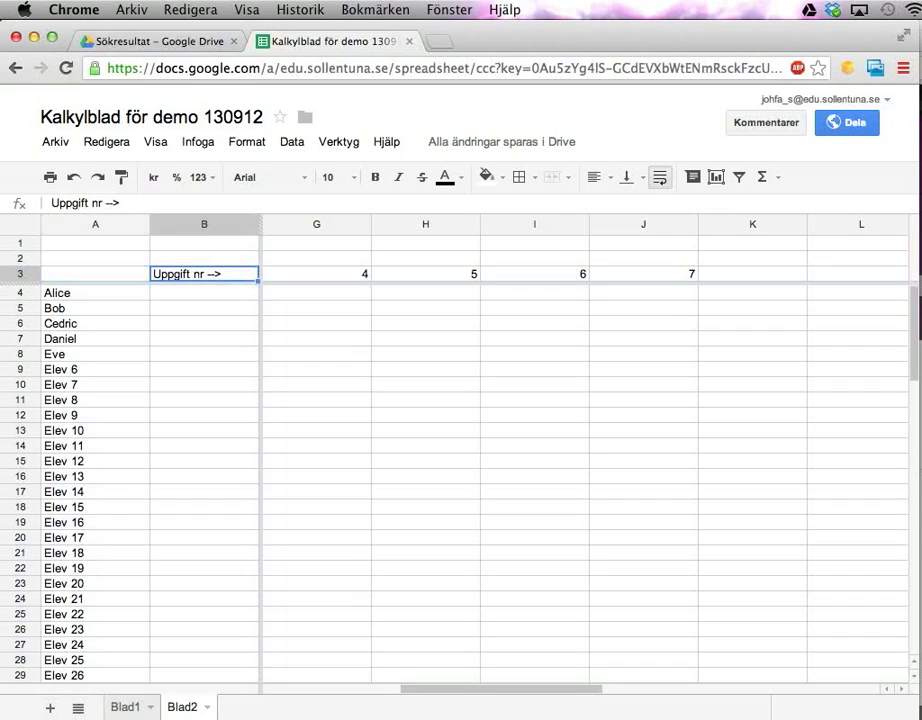
{"action": "key", "text": "Right"}
{"action": "key", "text": "Left"}
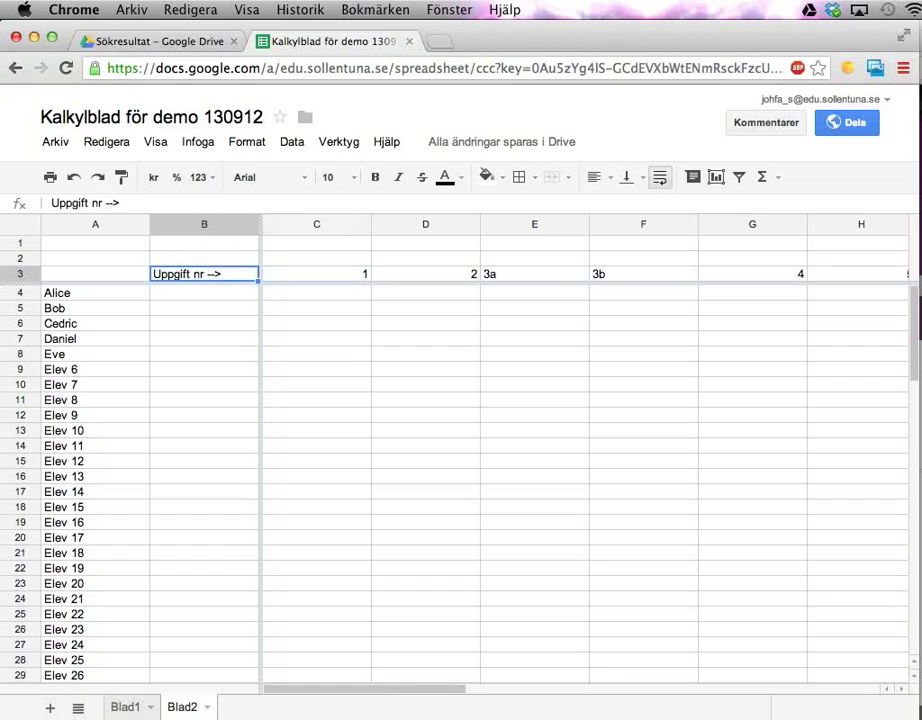